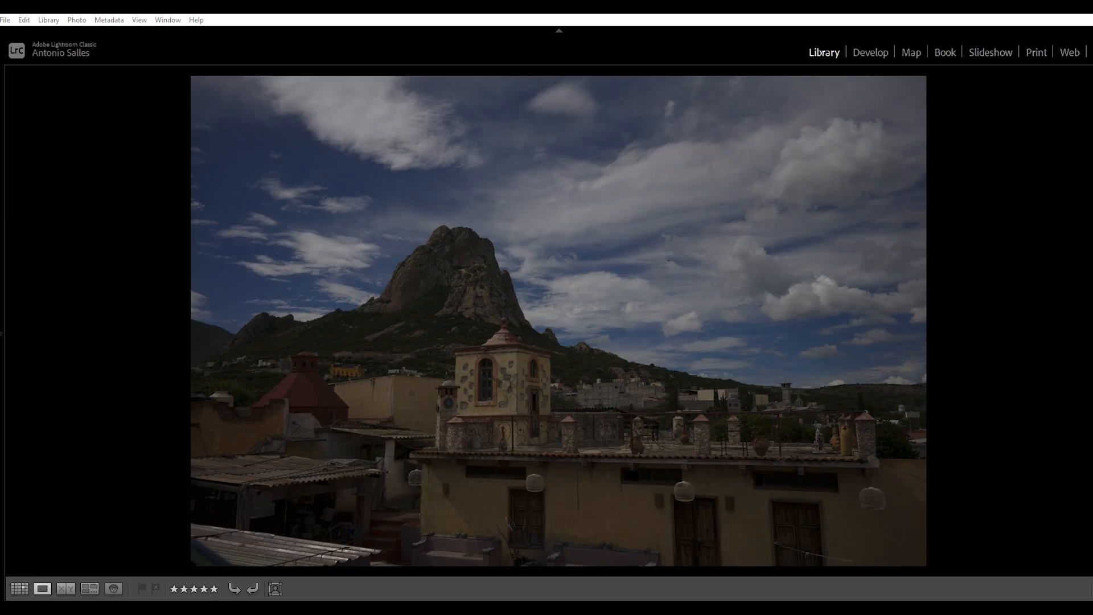
# Step: Show the histogram and adjustment panels beside the enlarged photo, leaving the navigator and collections hidden
pyautogui.press('F8')
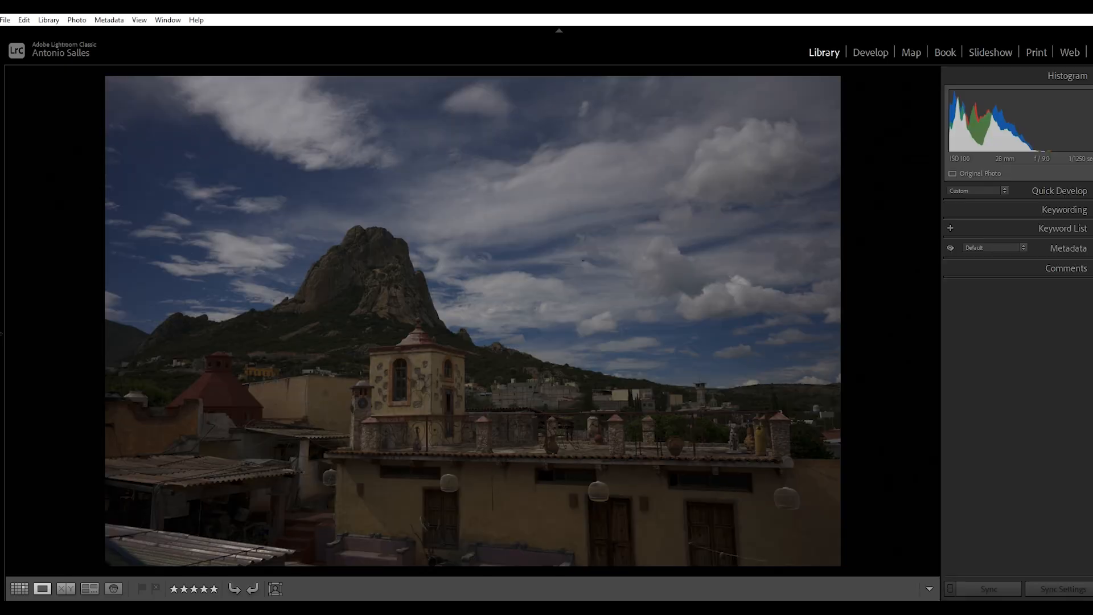
pyautogui.press('F7')
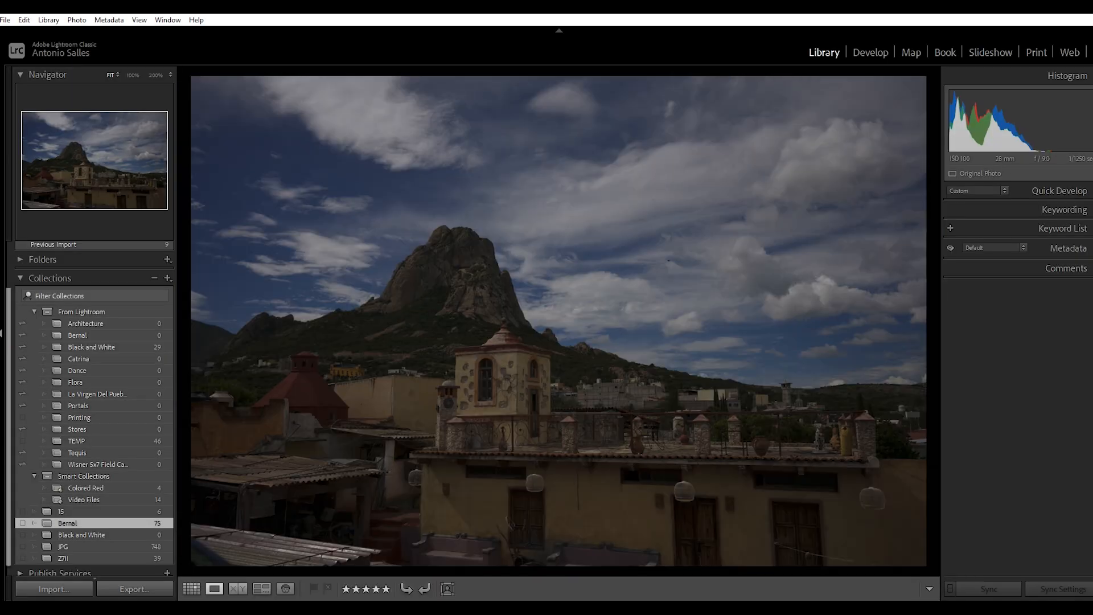
pyautogui.click(3, 334)
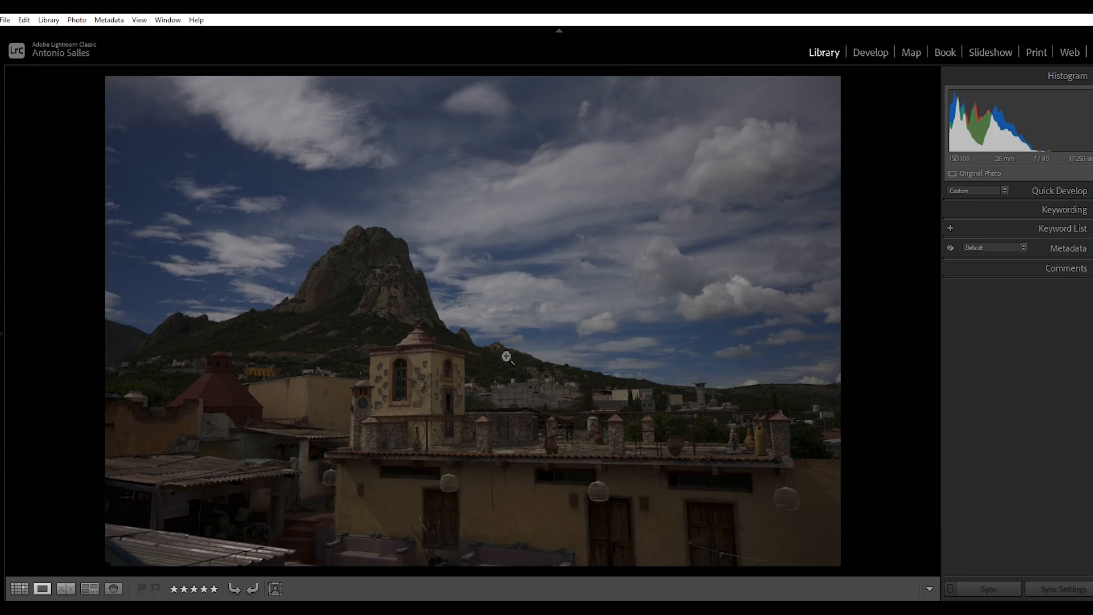
pyautogui.click(291, 411)
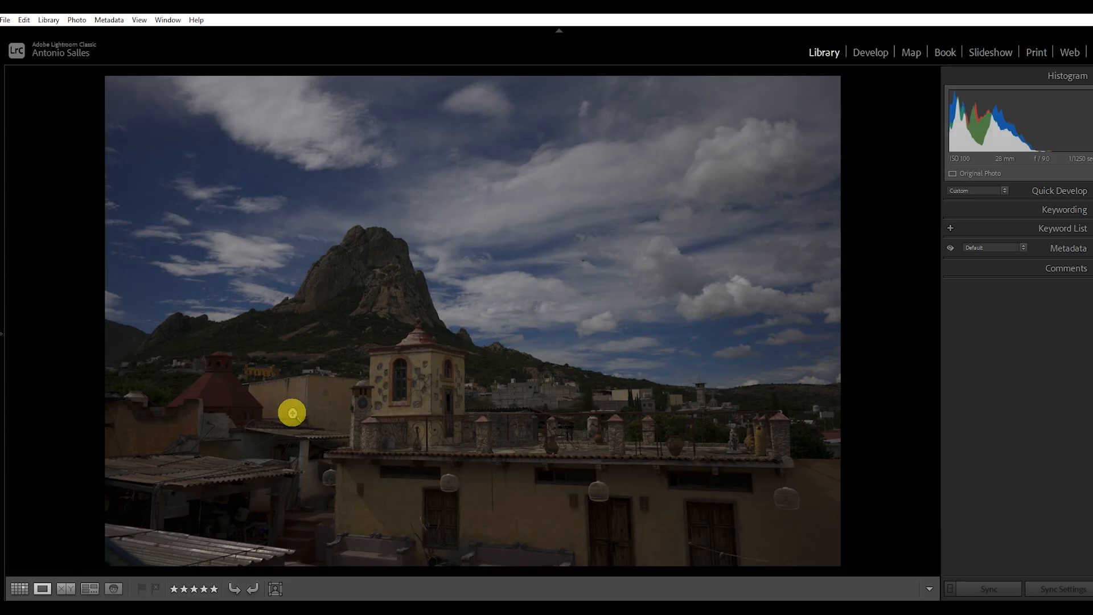
pyautogui.click(329, 349)
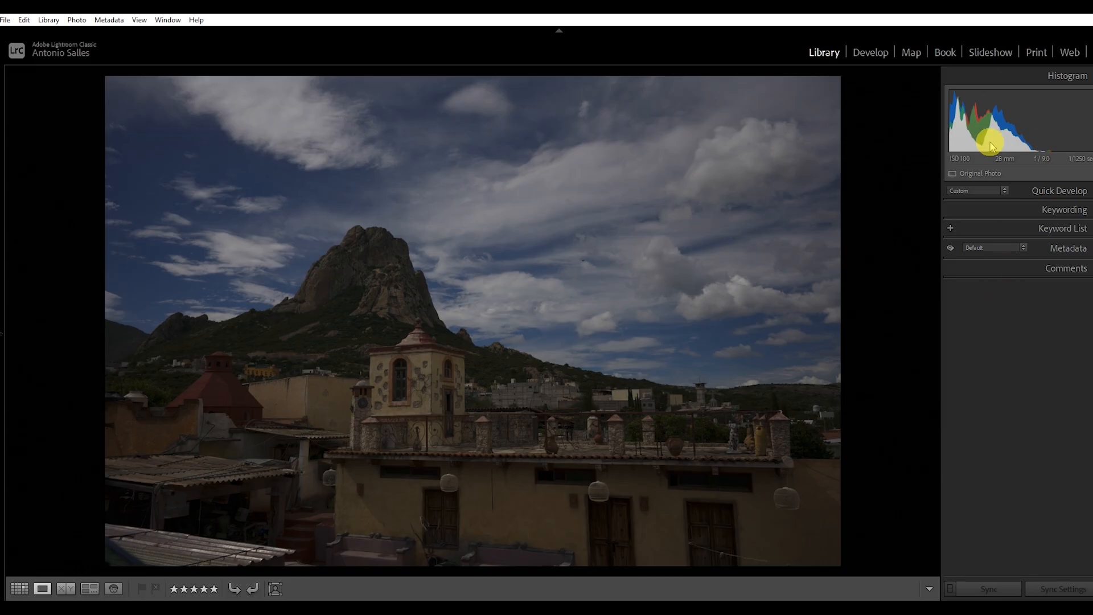
# Step: Open the mountain photo in the Develop module and raise its Exposure to +1.67
pyautogui.click(870, 52)
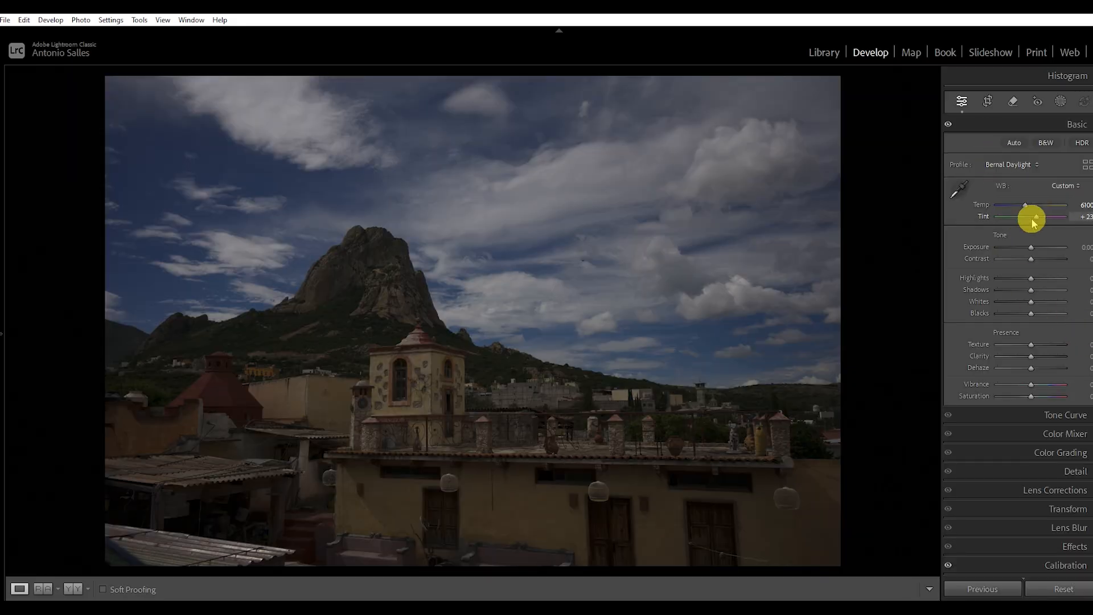
pyautogui.moveTo(1031, 247); pyautogui.dragTo(1042, 249)
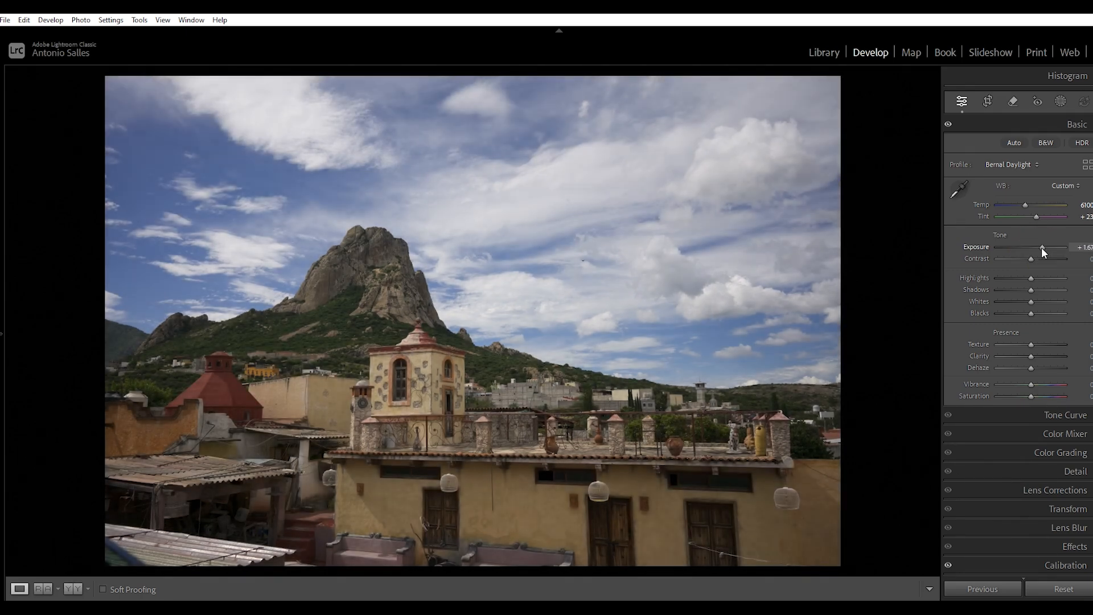
pyautogui.moveTo(1042, 248); pyautogui.dragTo(1044, 248)
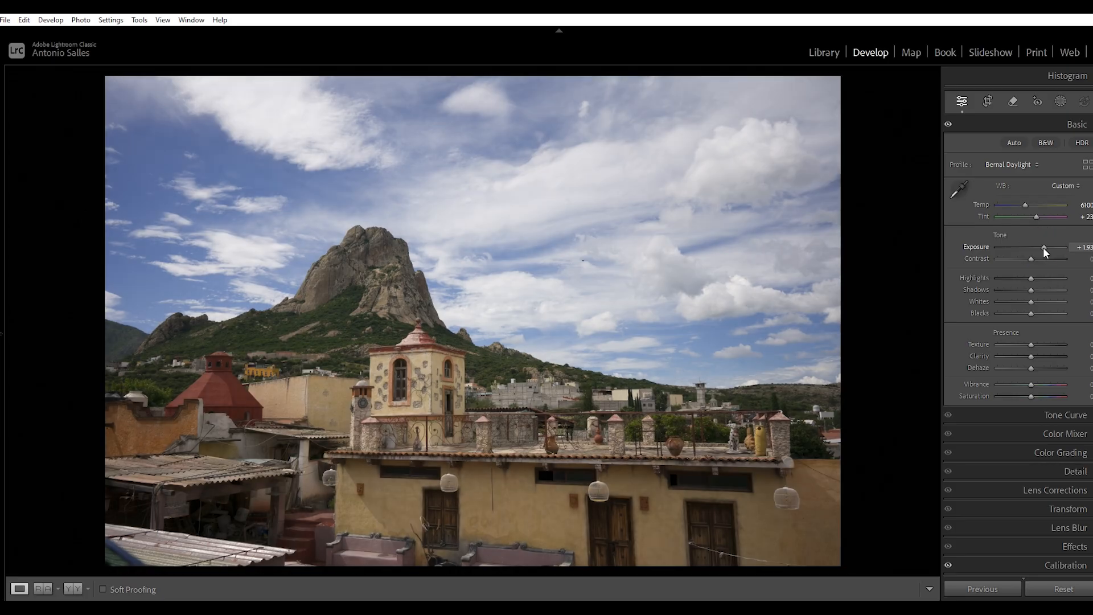
pyautogui.moveTo(1043, 247); pyautogui.dragTo(1042, 247)
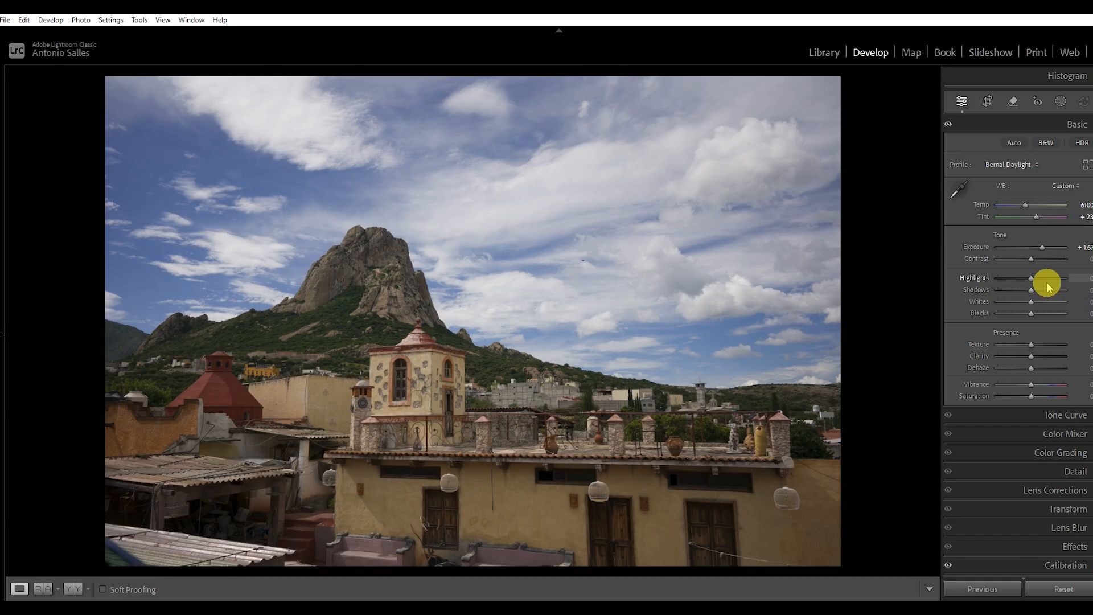
# Step: Set the photo's Highlights to +75, Contrast to +30 and Exposure to +1.93
pyautogui.moveTo(1037, 279); pyautogui.dragTo(1060, 279)
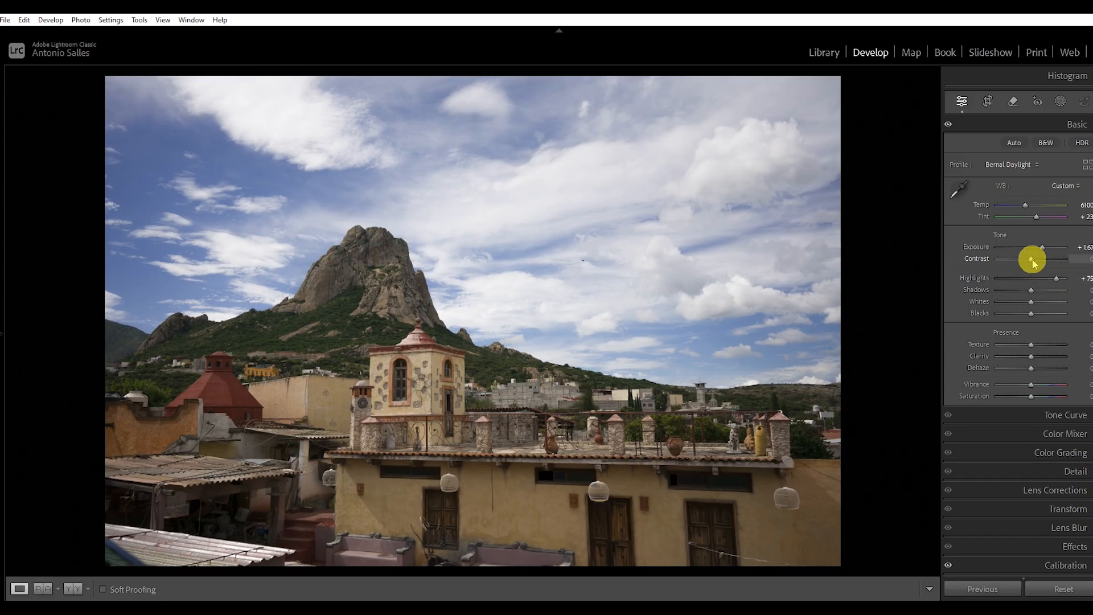
pyautogui.moveTo(1033, 259); pyautogui.dragTo(1046, 259)
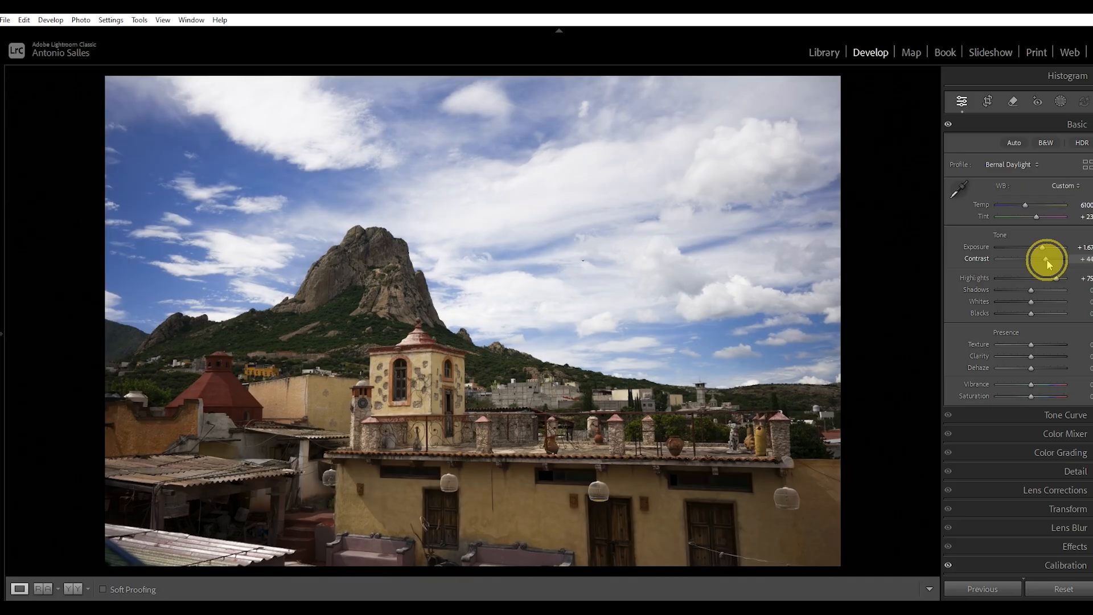
pyautogui.moveTo(1046, 260); pyautogui.dragTo(1044, 260)
pyautogui.moveTo(1044, 259); pyautogui.dragTo(1044, 247)
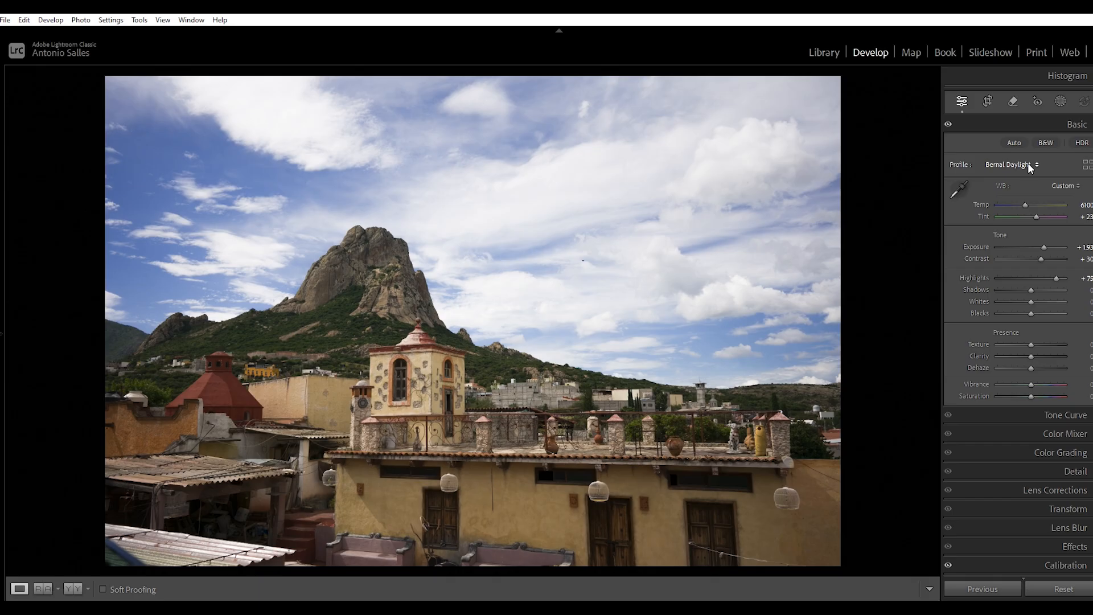
# Step: Raise the photo's Vibrance to +39
pyautogui.click(1031, 386)
pyautogui.moveTo(1031, 387); pyautogui.dragTo(1035, 389)
pyautogui.moveTo(1036, 384); pyautogui.dragTo(1038, 385)
pyautogui.moveTo(1038, 382); pyautogui.dragTo(1040, 382)
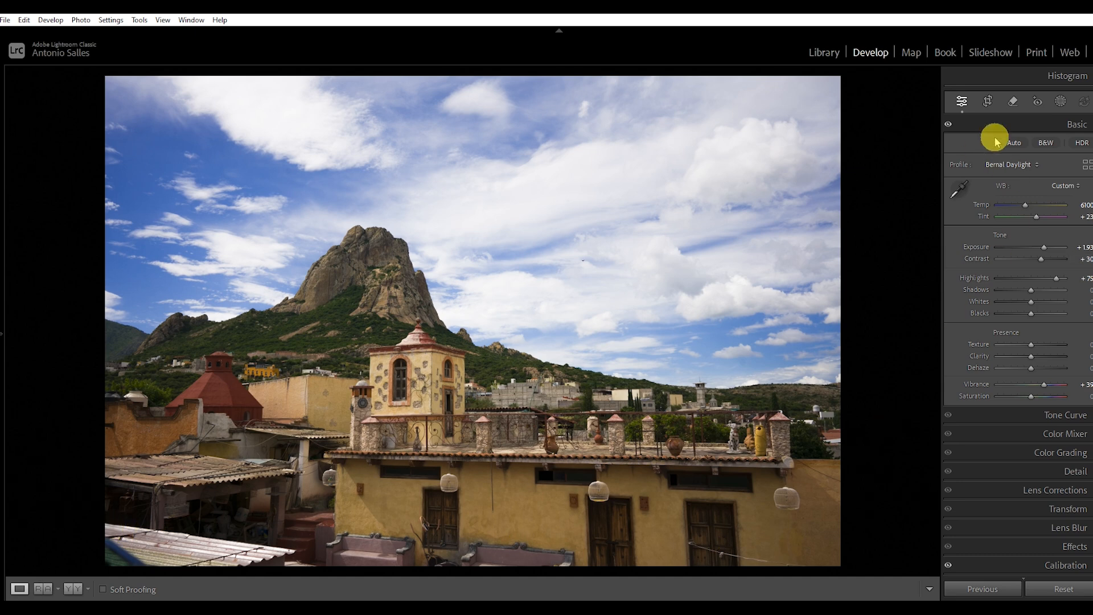
# Step: Crop a thin strip off the bottom and sides of the photo in its original aspect ratio and apply the crop
pyautogui.click(988, 105)
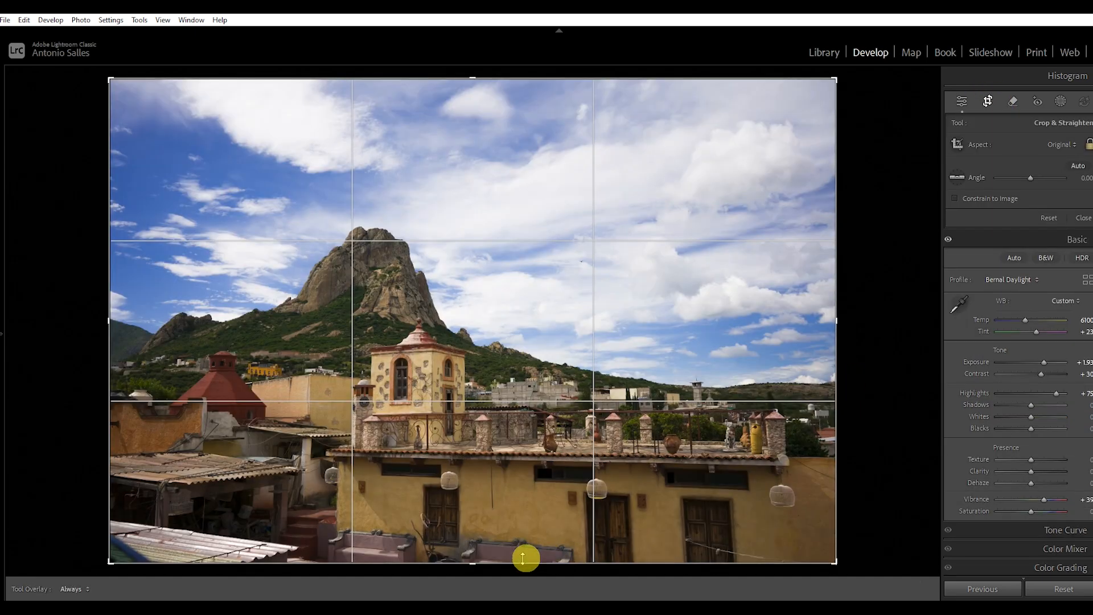
pyautogui.moveTo(473, 566); pyautogui.dragTo(477, 556)
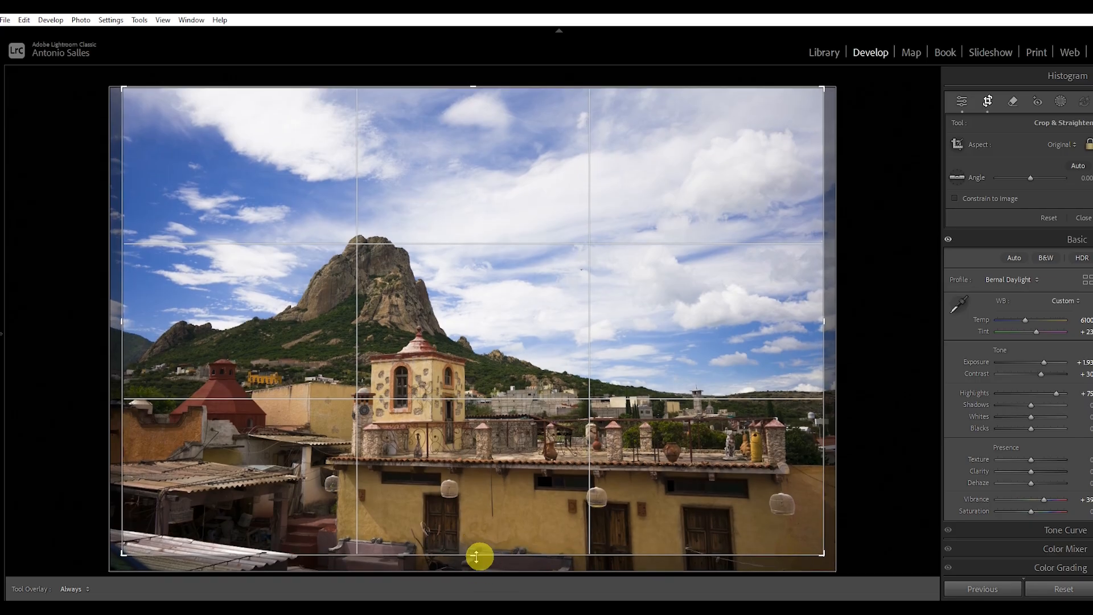
pyautogui.doubleClick(498, 479)
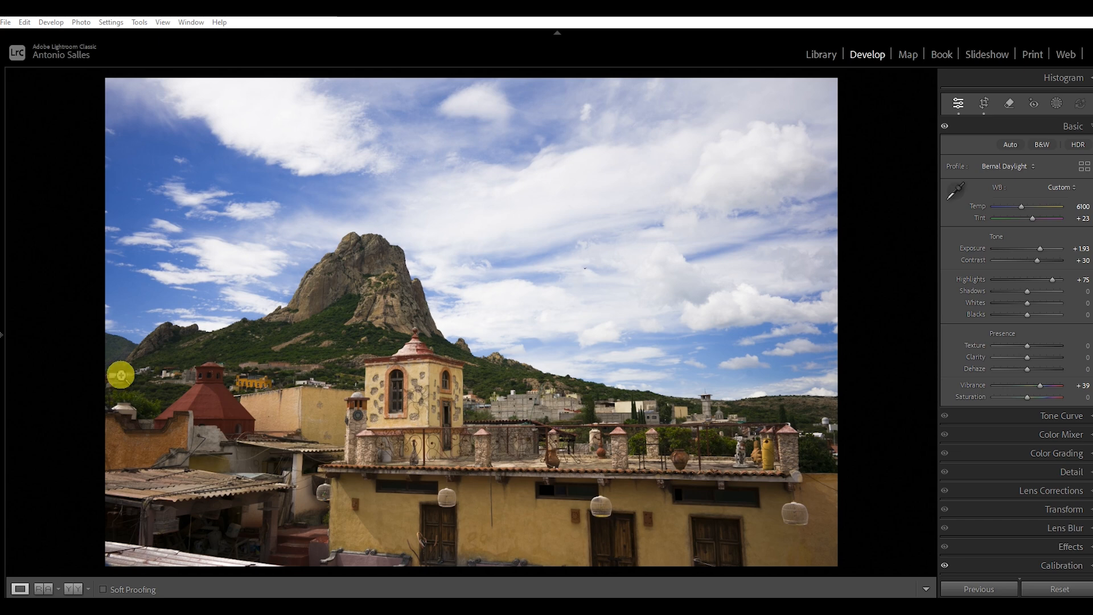
# Step: Add a linear gradient mask running up from the photo's bottom edge over the lower walls and roofs
pyautogui.click(1058, 104)
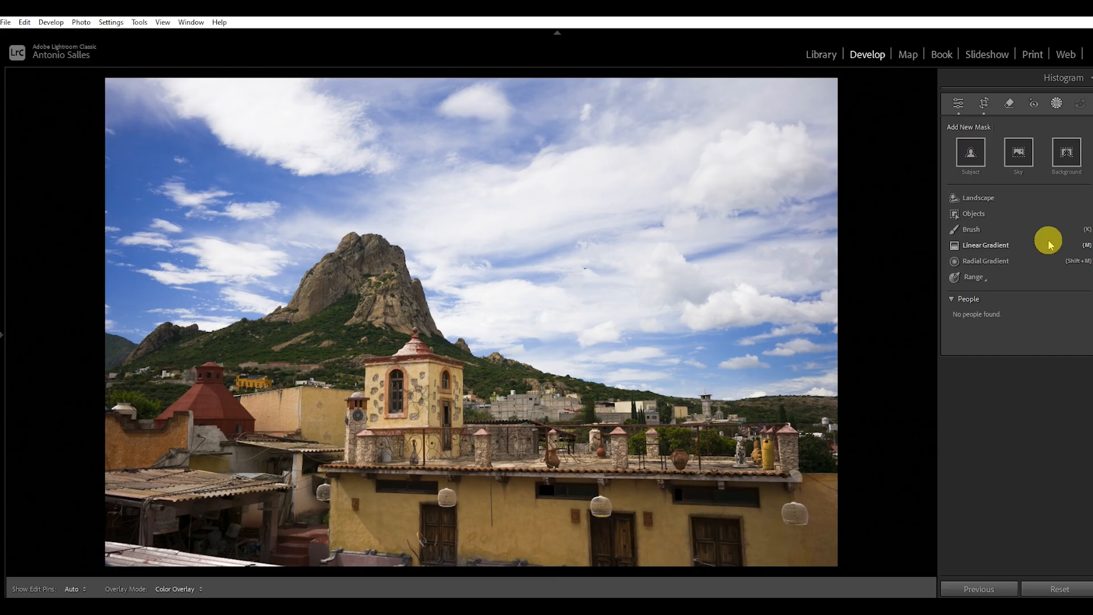
pyautogui.click(991, 248)
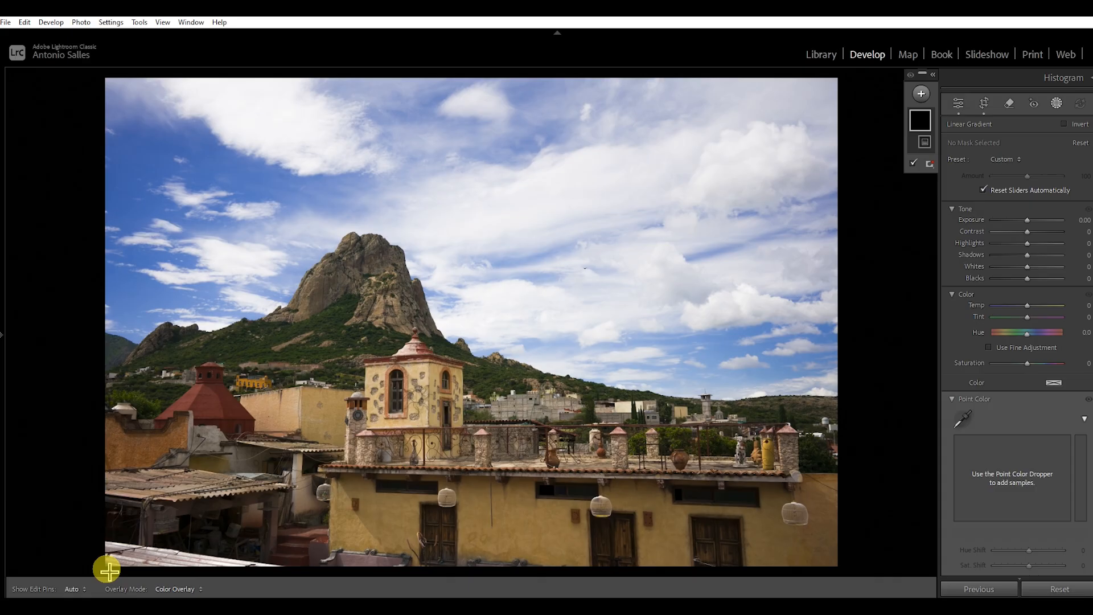
pyautogui.moveTo(108, 571); pyautogui.dragTo(116, 471)
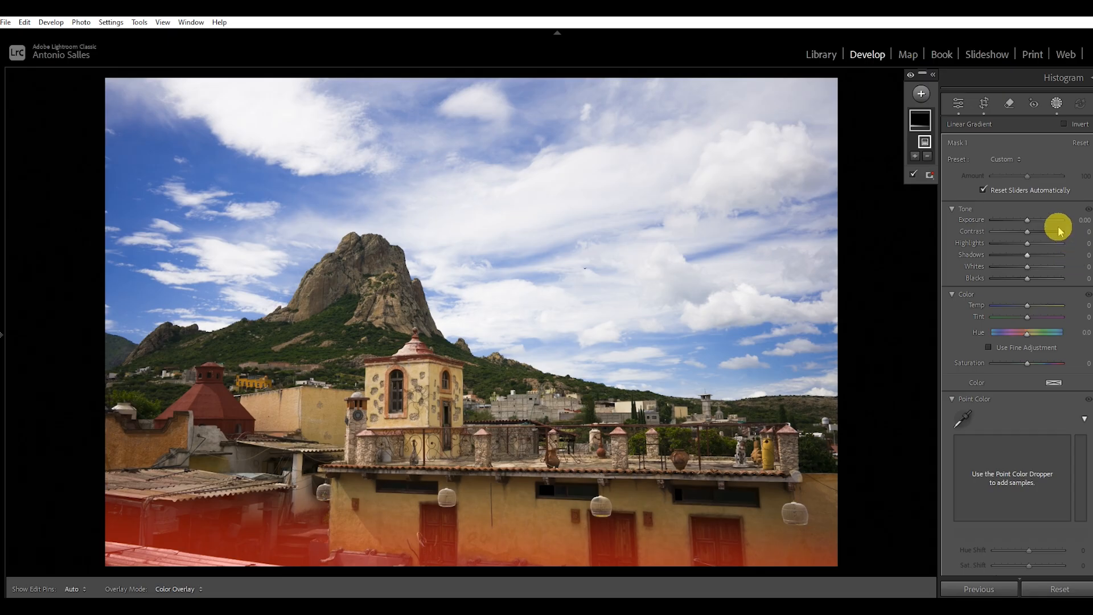
# Step: Set the gradient mask's Exposure to -1.90, adjust its tilt along the bottom of the photo, and deselect the mask
pyautogui.click(1028, 221)
pyautogui.moveTo(1024, 218); pyautogui.dragTo(1010, 220)
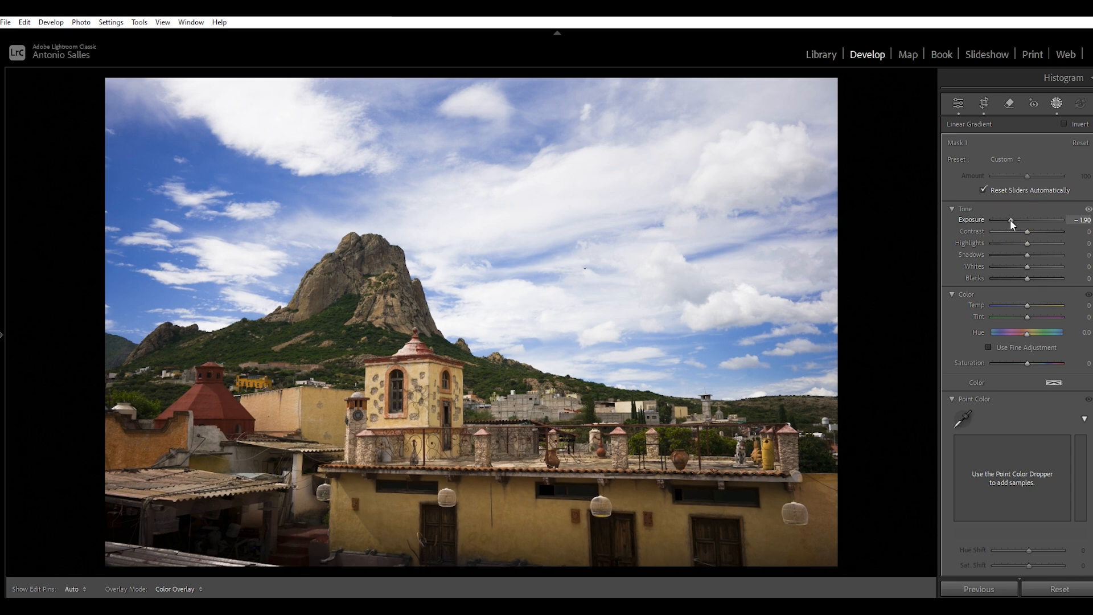
pyautogui.moveTo(1010, 219); pyautogui.dragTo(1010, 220)
pyautogui.moveTo(87, 501); pyautogui.dragTo(168, 561)
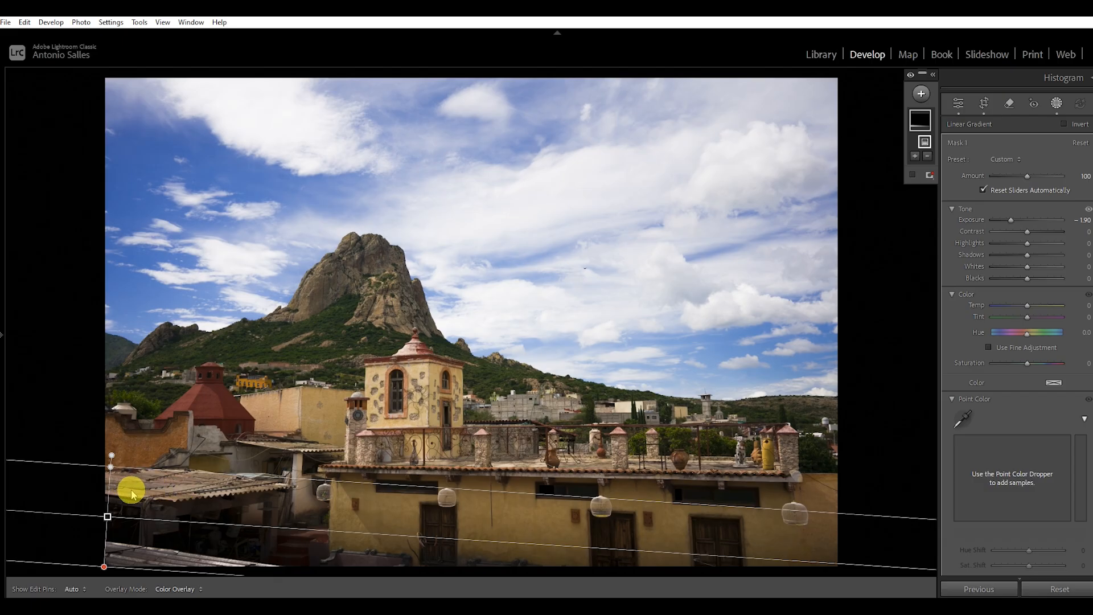
pyautogui.click(294, 453)
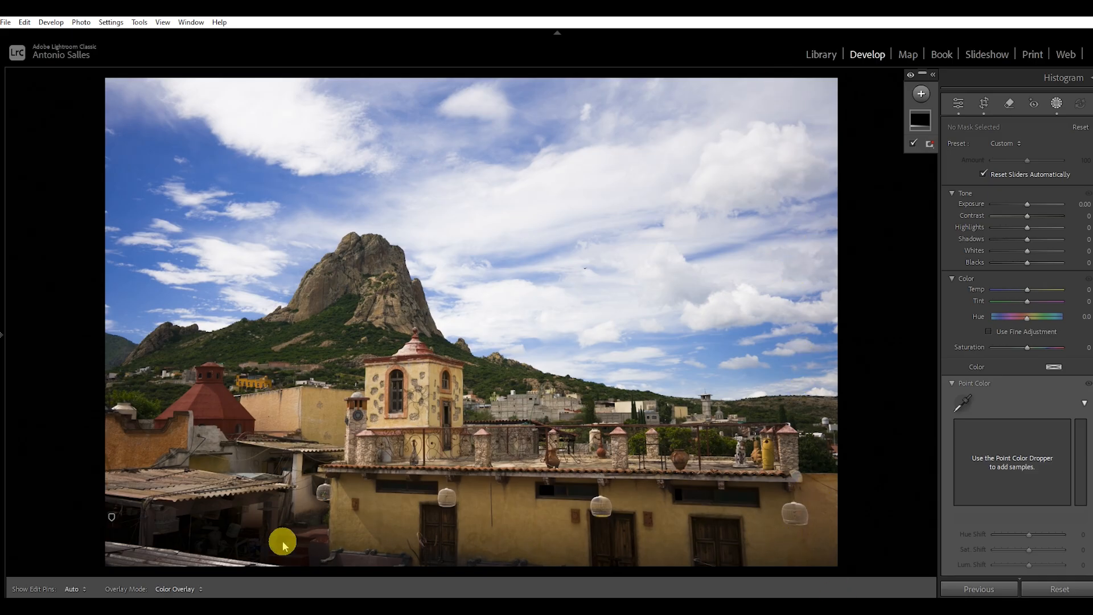
# Step: Tighten the crop from the photo's right edge in the original aspect ratio and apply it
pyautogui.click(984, 103)
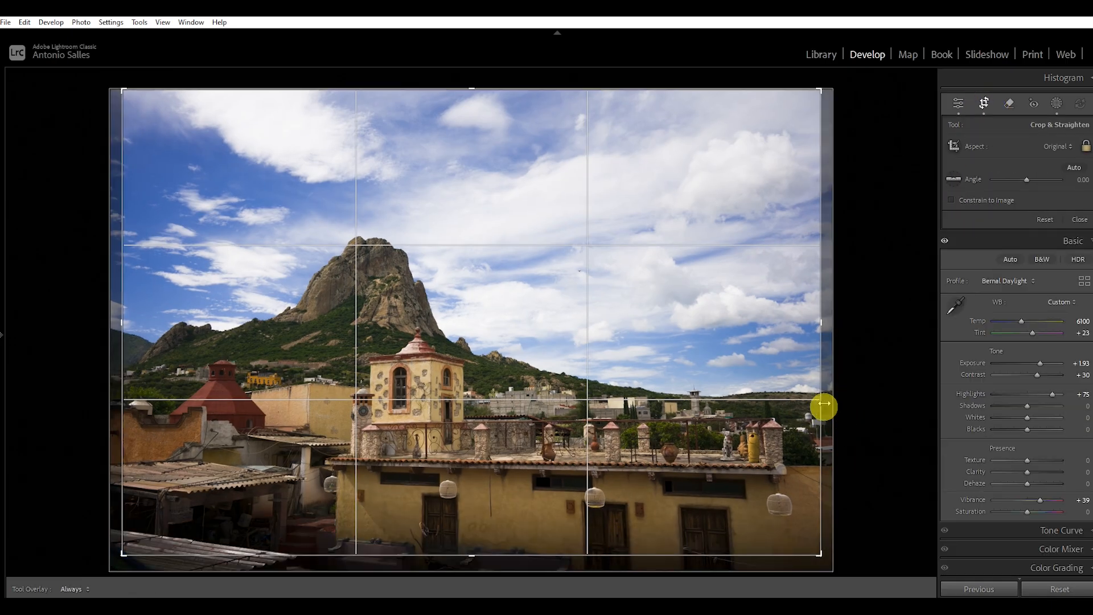
pyautogui.moveTo(820, 408); pyautogui.dragTo(810, 404)
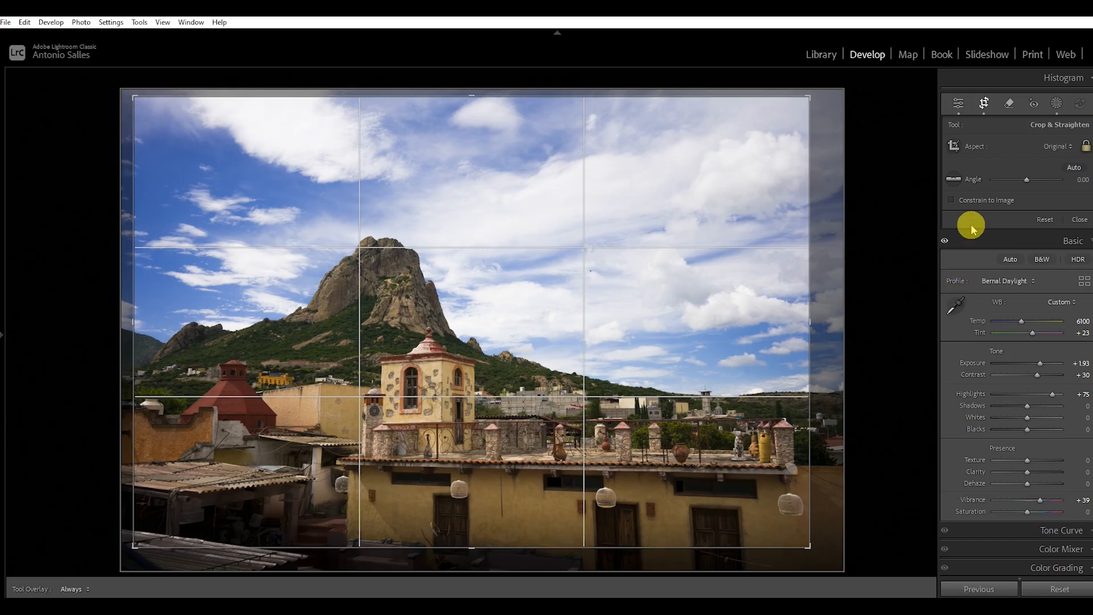
pyautogui.click(1091, 142)
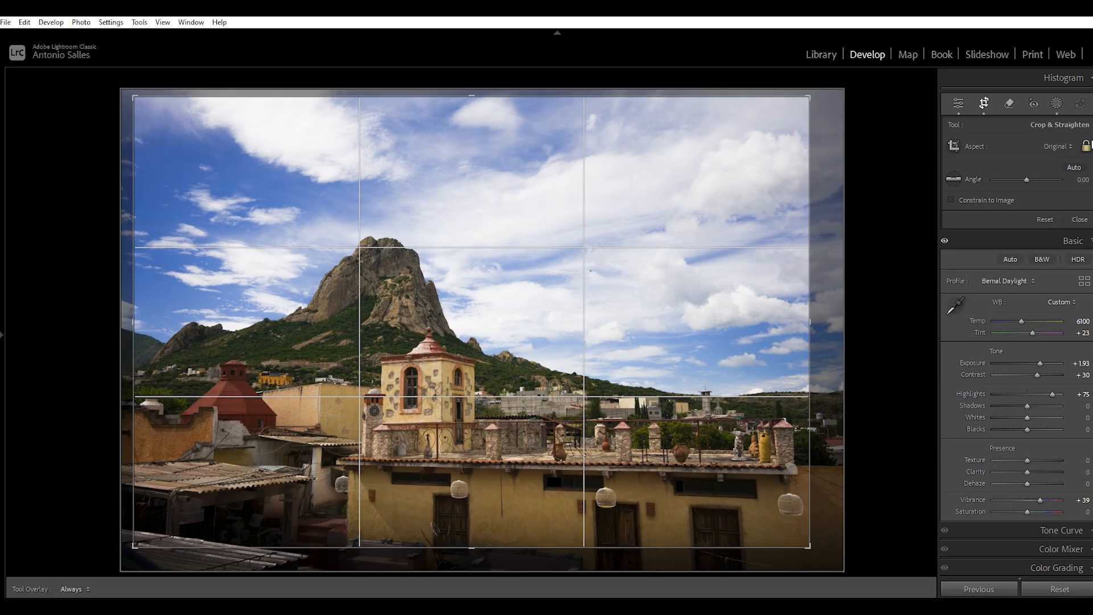
pyautogui.press('Return')
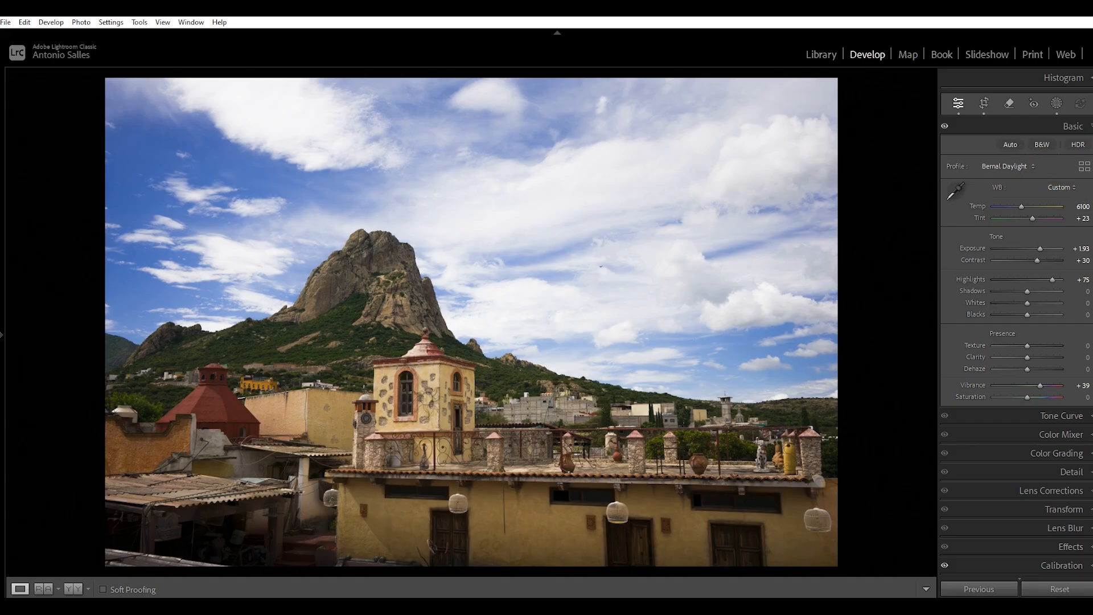
# Step: Try the Auto, Level, Vertical and Full Upright corrections on the photo, and turn Upright off
pyautogui.click(1071, 510)
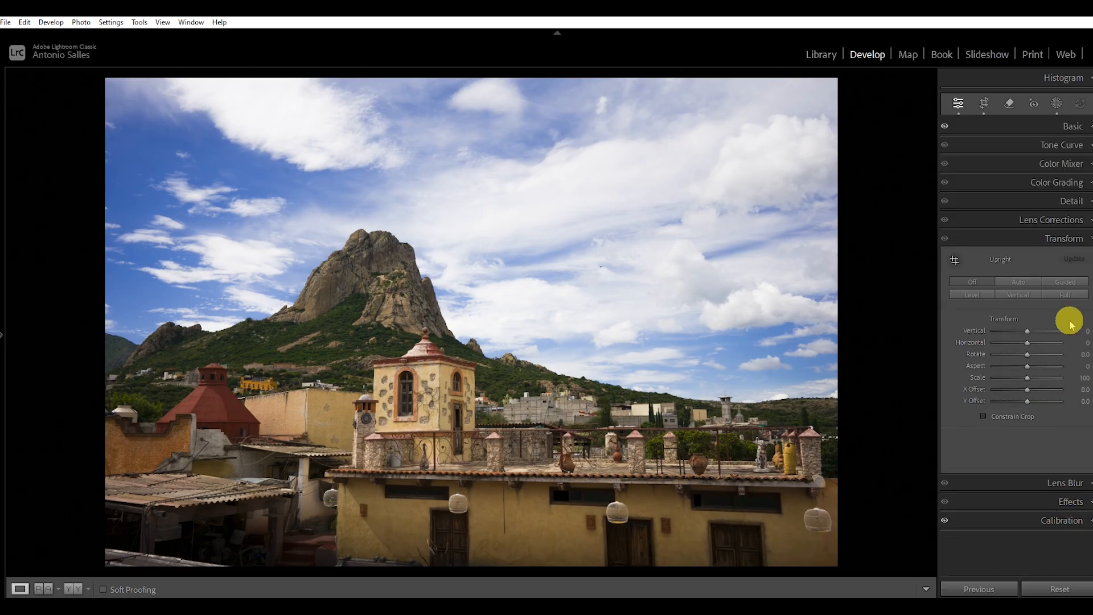
pyautogui.click(1020, 282)
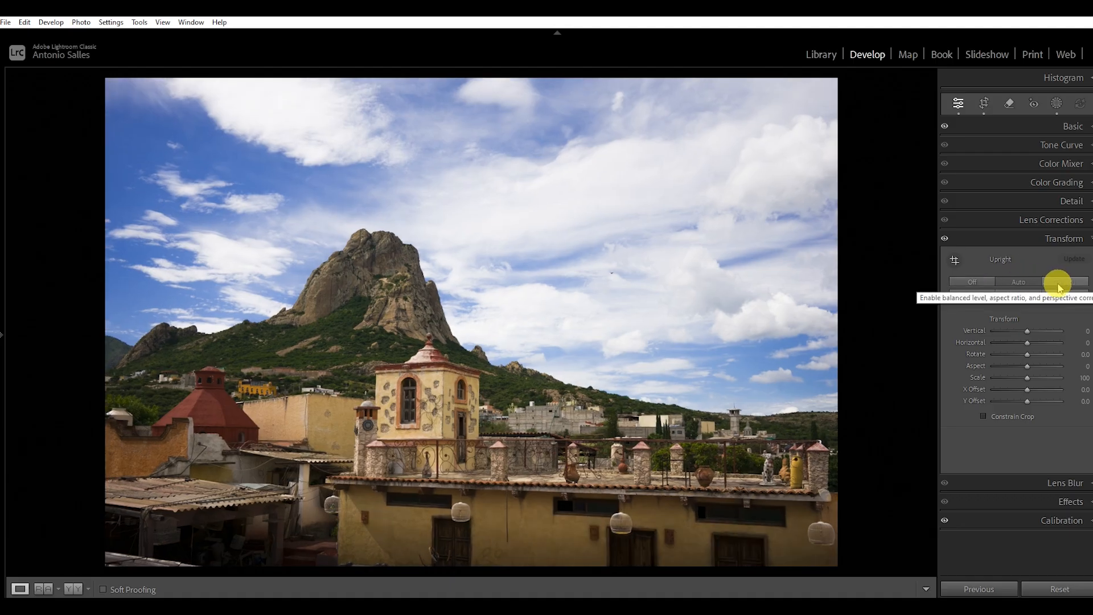
pyautogui.click(978, 294)
pyautogui.click(1013, 295)
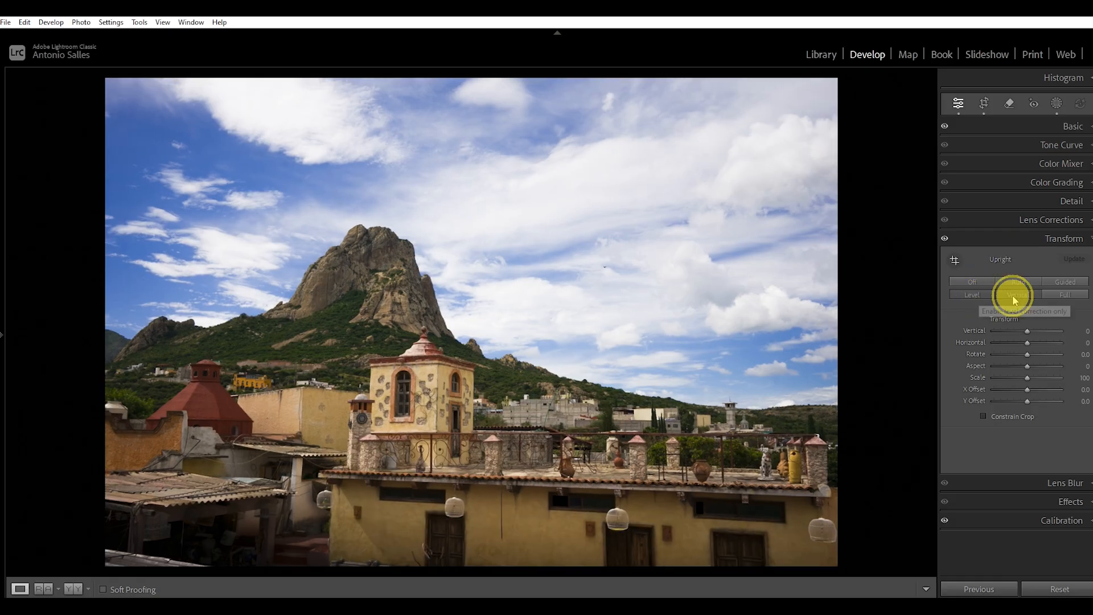
pyautogui.click(1062, 297)
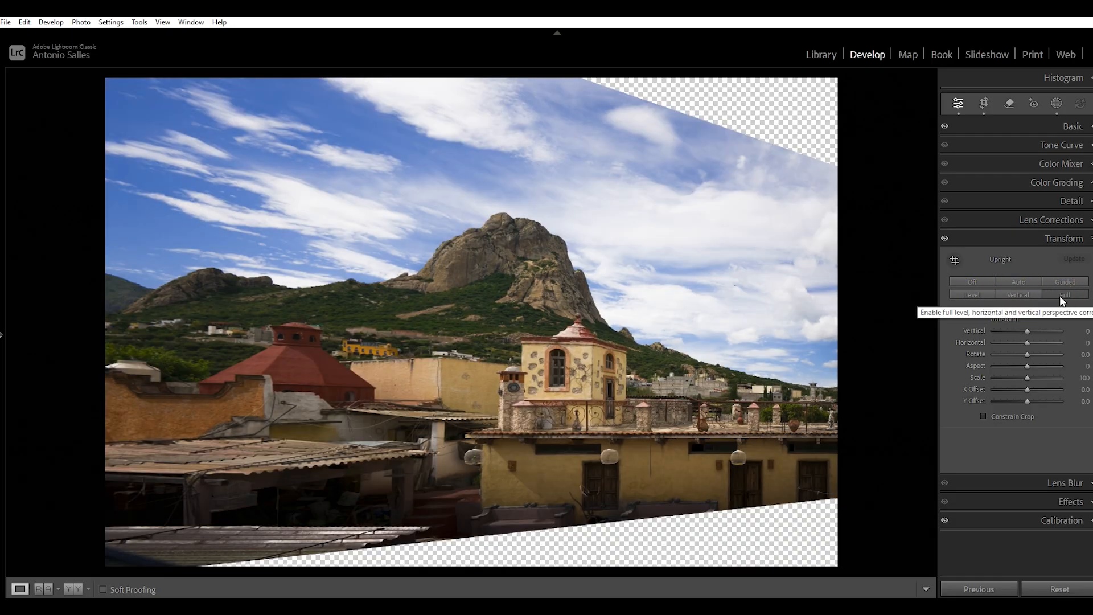
pyautogui.click(977, 283)
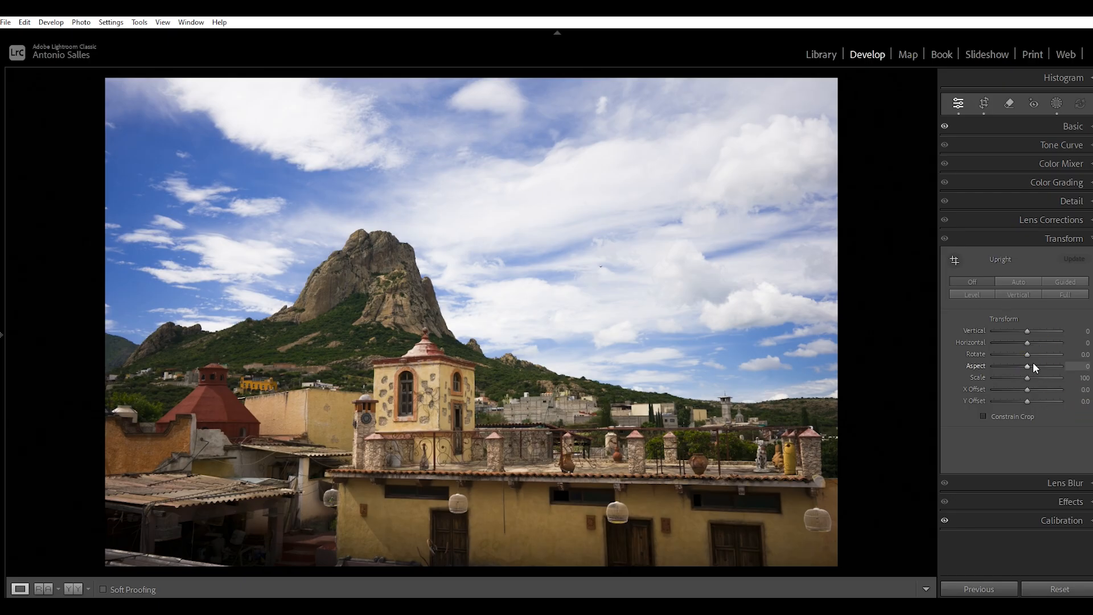
# Step: Try a Vertical perspective transform of +11 on the photo and reset it
pyautogui.click(1027, 336)
pyautogui.moveTo(1028, 334); pyautogui.dragTo(1031, 332)
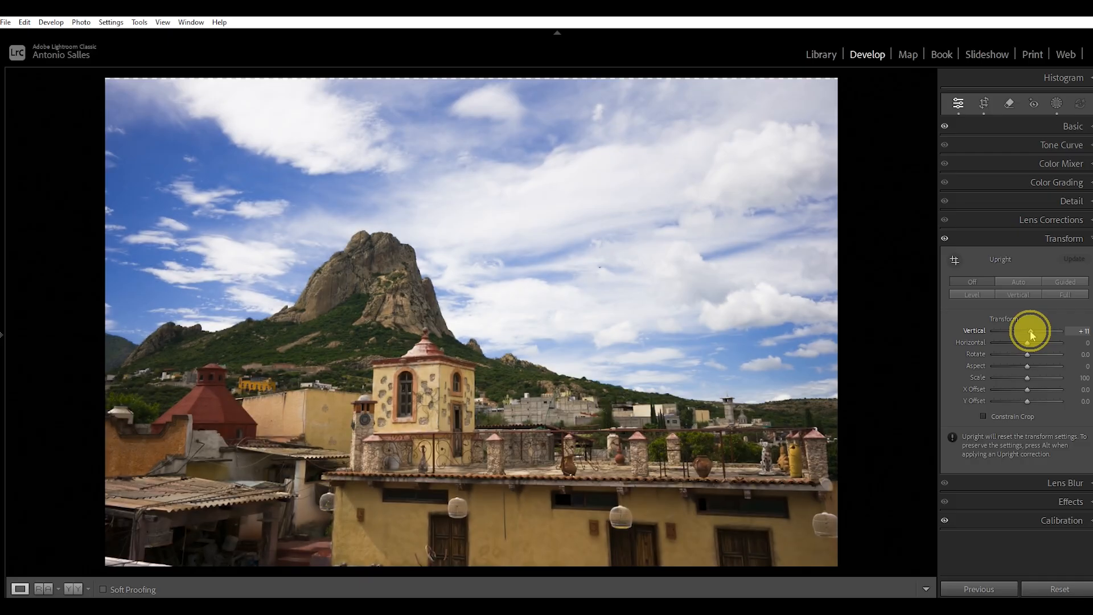
pyautogui.doubleClick(975, 330)
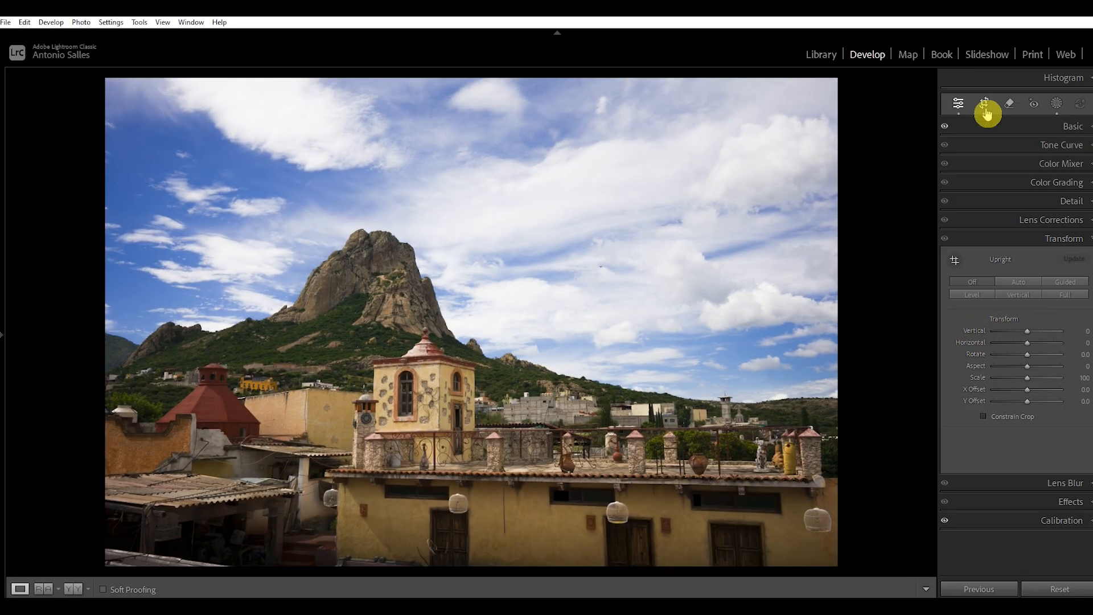
# Step: Straighten the photo to an angle of -1.20 with the Straighten Tool, following the edge of the long tiled roof
pyautogui.click(986, 108)
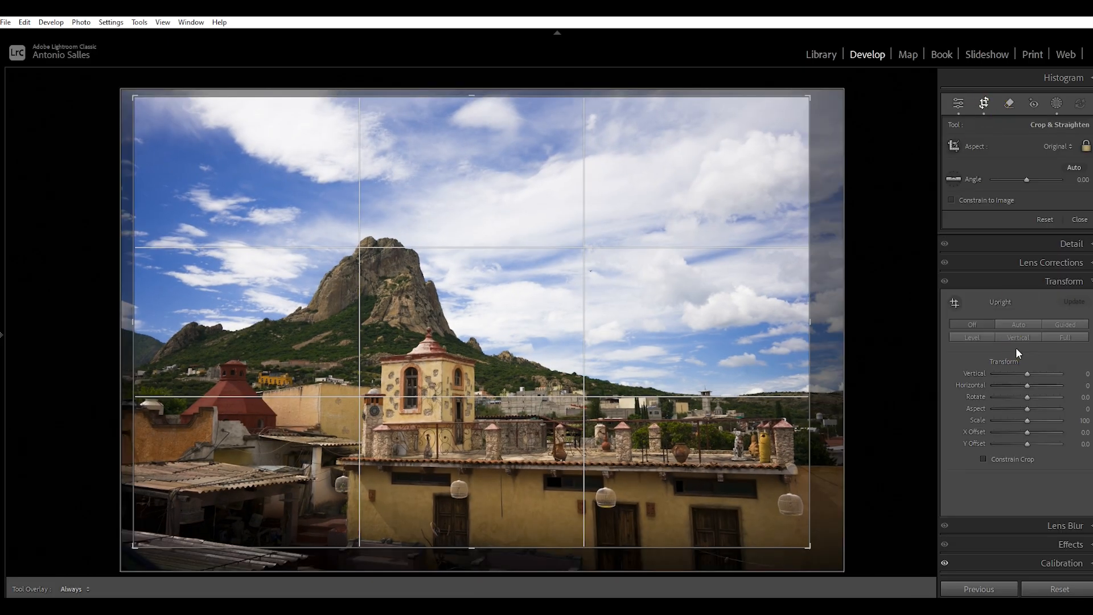
pyautogui.click(953, 178)
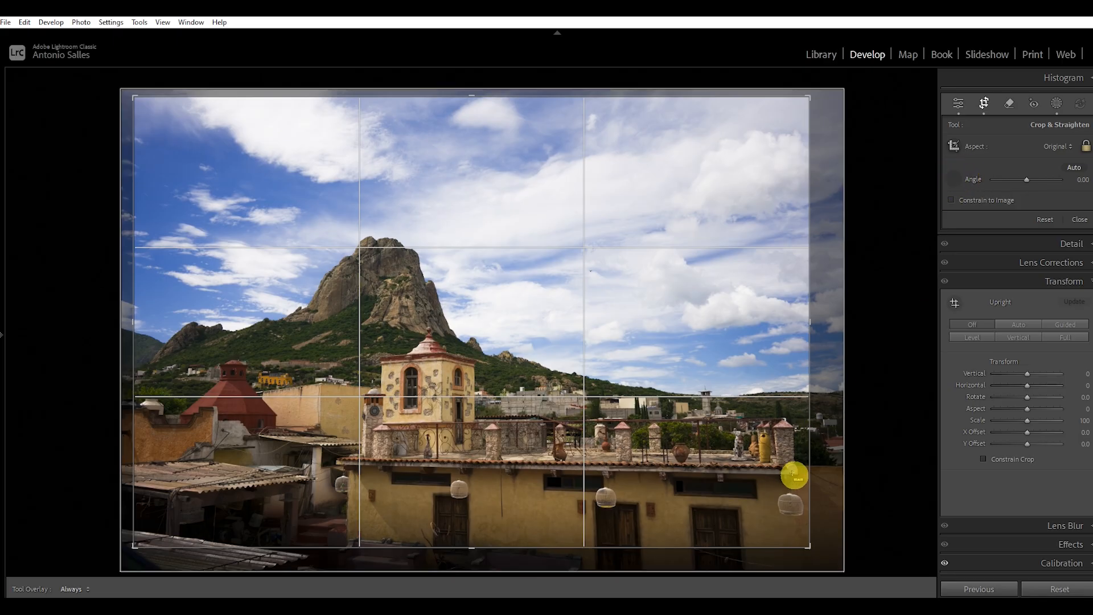
pyautogui.moveTo(796, 474); pyautogui.dragTo(269, 463)
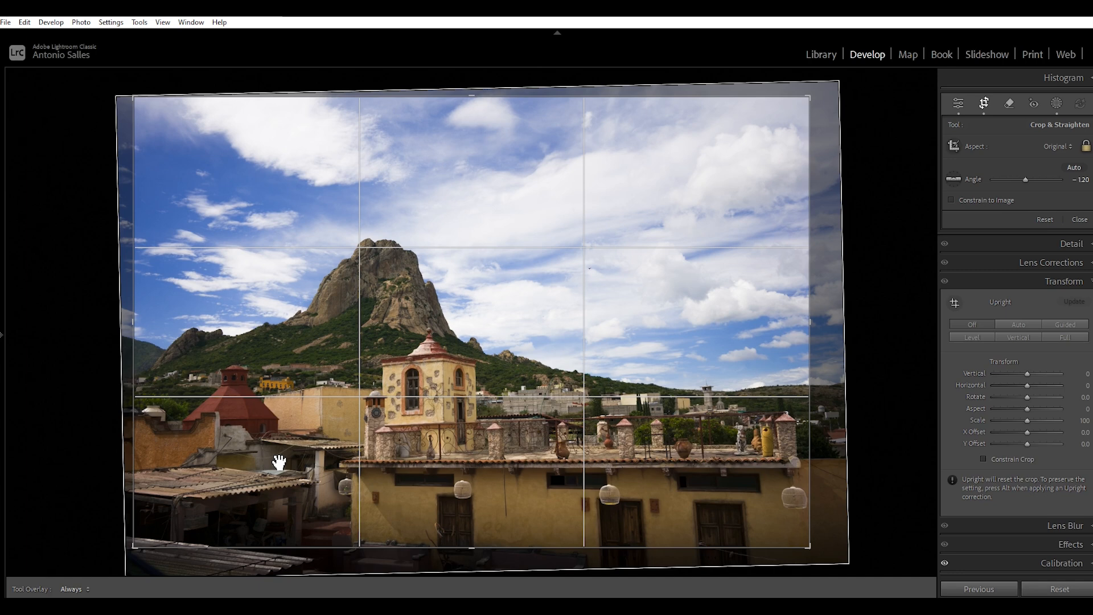
# Step: Apply the straightened crop to the photo and undo the straightening
pyautogui.doubleClick(279, 462)
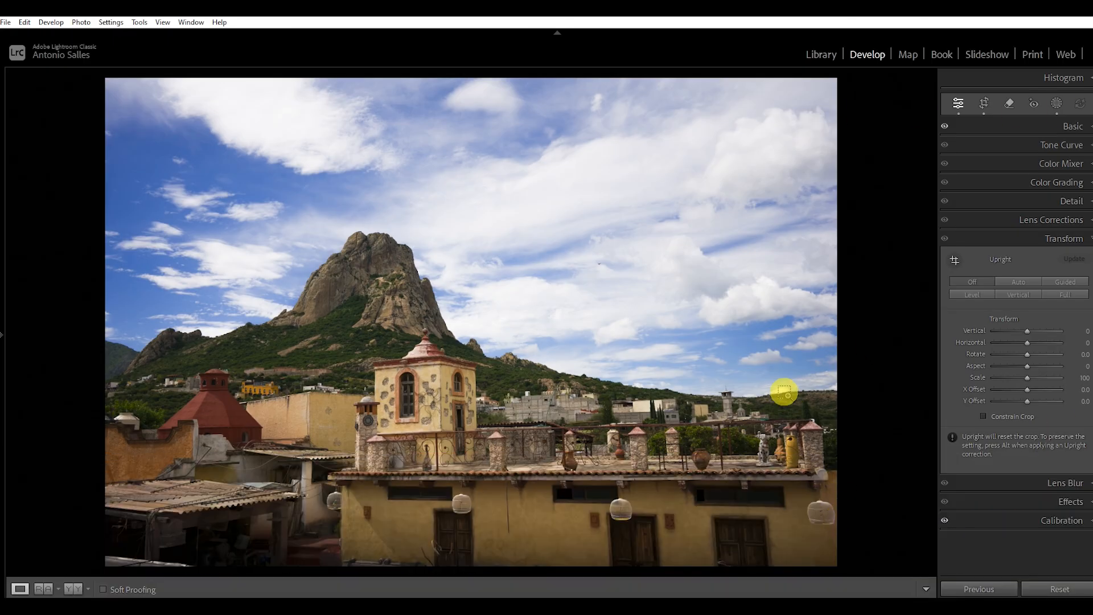
pyautogui.hotkey('ctrl', 'z')
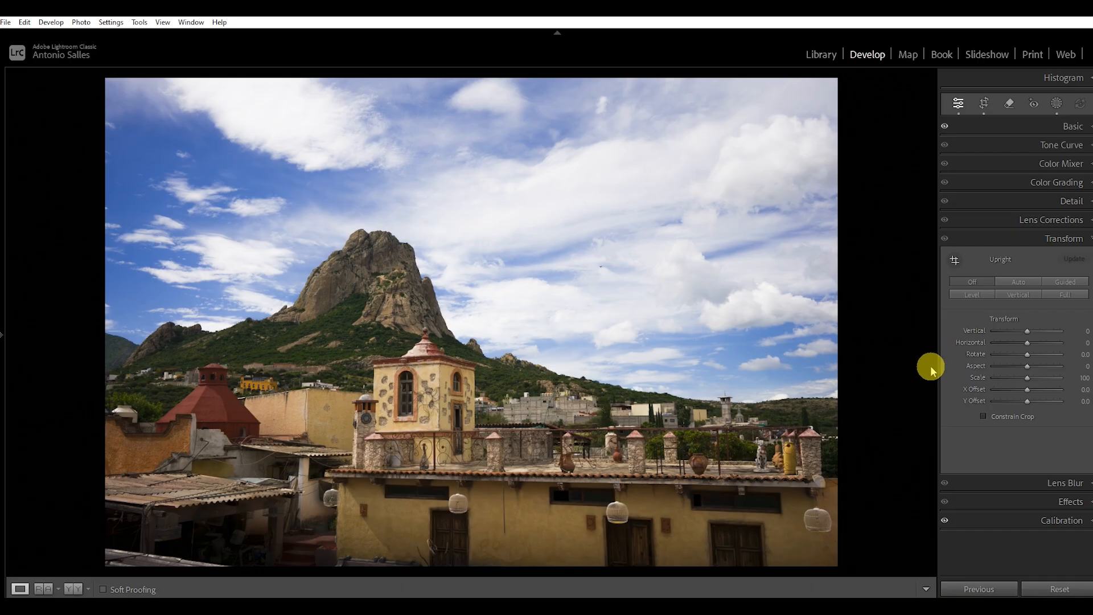
pyautogui.press('super')
# Step: Straighten the photo again to an angle of -1.23 with the Straighten Tool, following the long tiled roof's edge
pyautogui.click(983, 103)
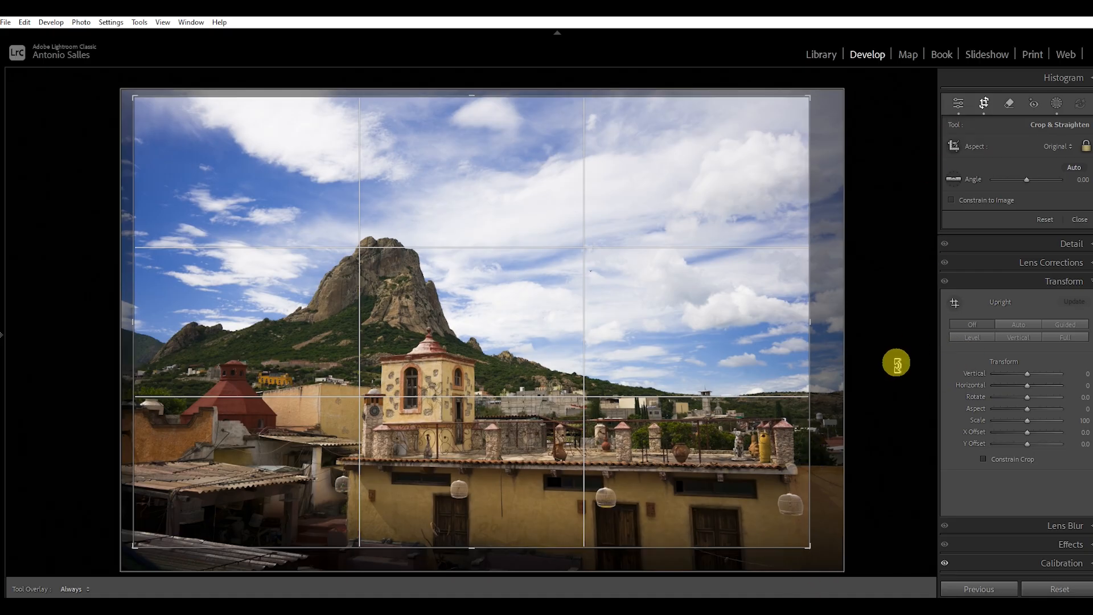
pyautogui.click(953, 179)
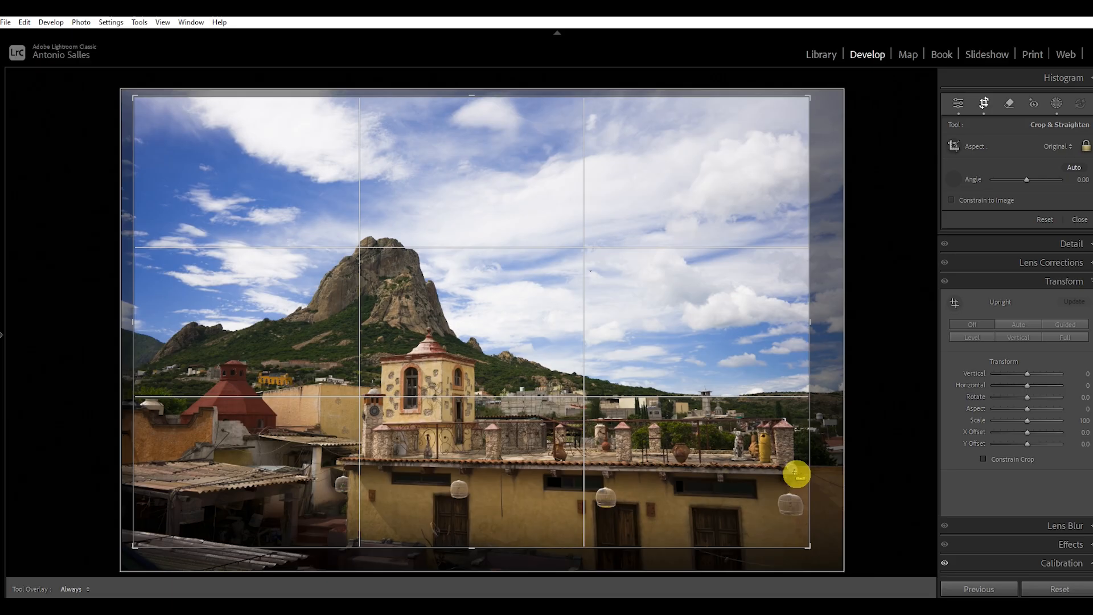
pyautogui.moveTo(795, 474); pyautogui.dragTo(281, 464)
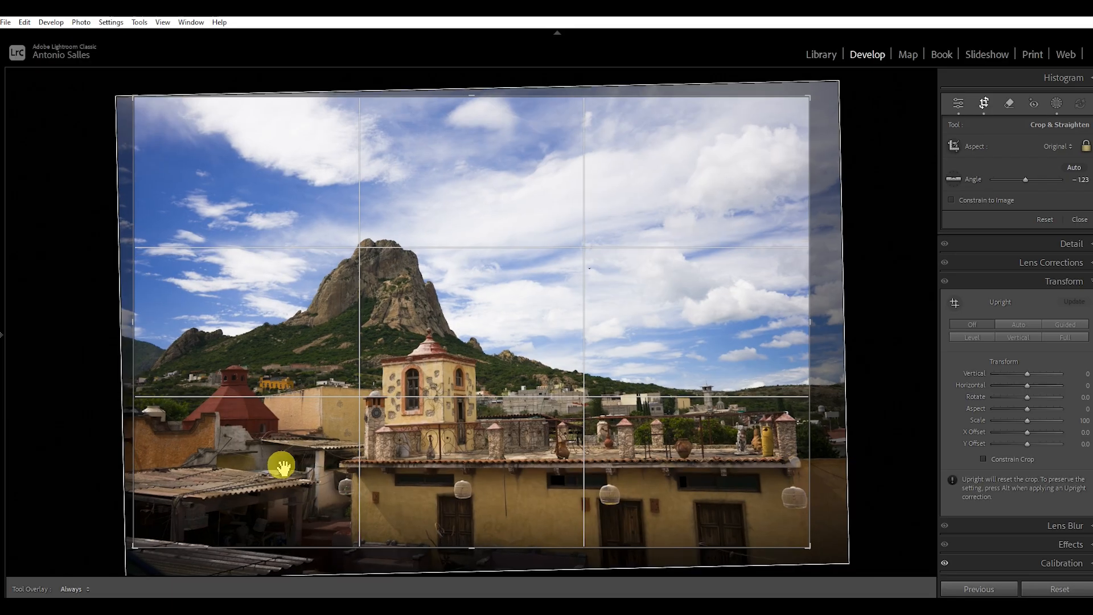
# Step: Enlarge the crop frame slightly in the original aspect ratio, reposition the photo inside it and apply the crop
pyautogui.moveTo(812, 349); pyautogui.dragTo(826, 354)
pyautogui.moveTo(812, 548); pyautogui.dragTo(814, 554)
pyautogui.click(817, 556)
pyautogui.click(798, 507)
pyautogui.click(804, 504)
pyautogui.moveTo(254, 485); pyautogui.dragTo(396, 447)
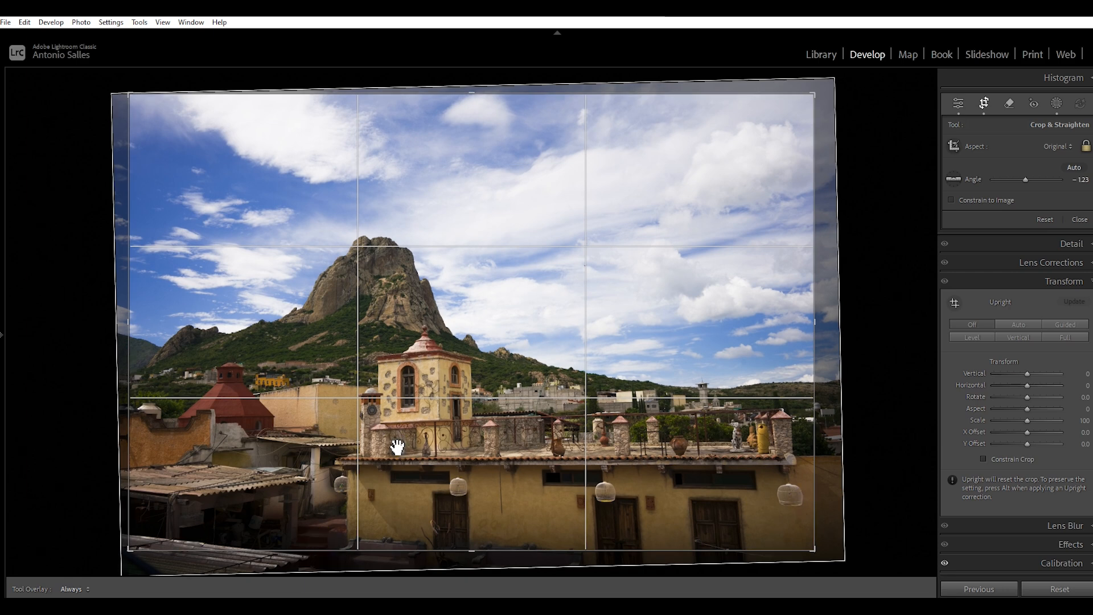
pyautogui.doubleClick(397, 447)
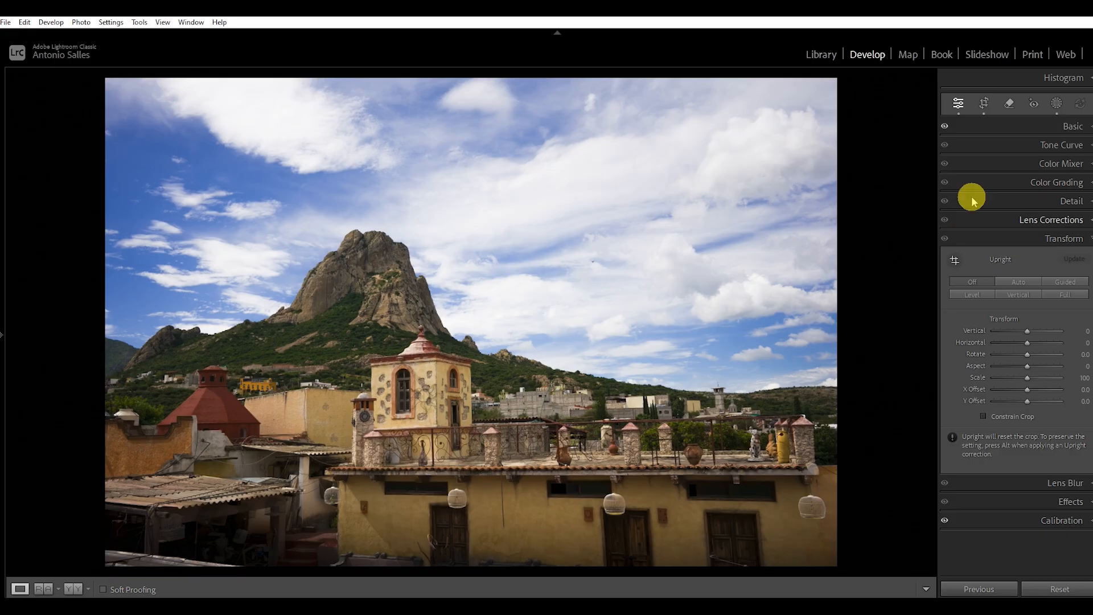
# Step: Mark the corrugated roof piece in the photo's lower-left corner with the generative AI Remove brush
pyautogui.click(1011, 107)
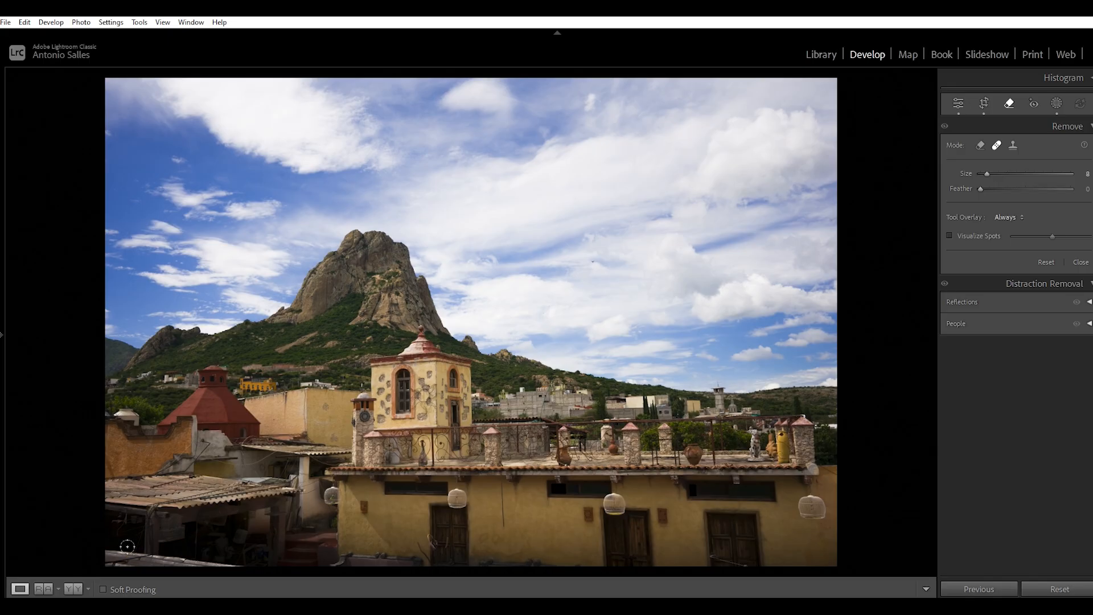
pyautogui.click(980, 147)
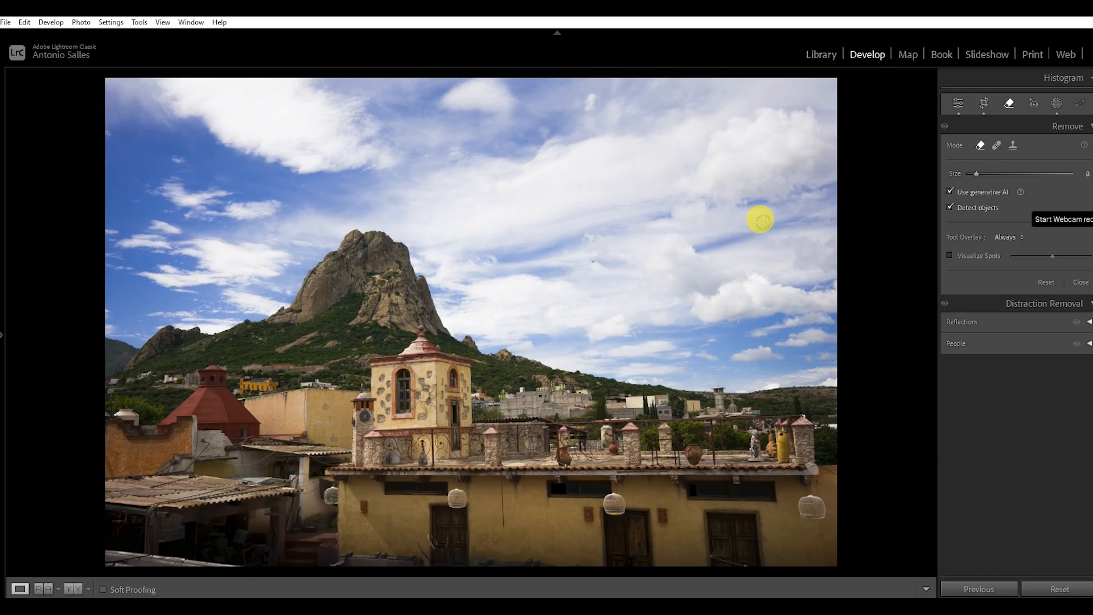
pyautogui.moveTo(141, 557)
pyautogui.mouseDown()
pyautogui.moveTo(100, 547)
pyautogui.moveTo(223, 563)
pyautogui.moveTo(97, 562)
pyautogui.mouseUp()
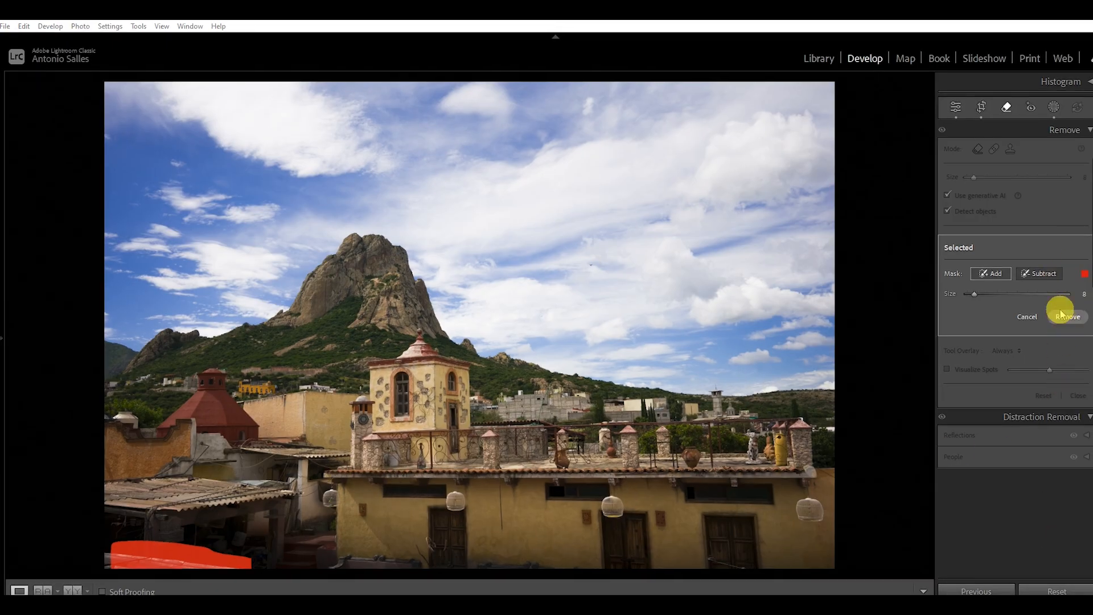
# Step: Refine the removal mask by subtracting its upper edge and adding the missed corner, and remove the marked roof piece
pyautogui.click(1039, 275)
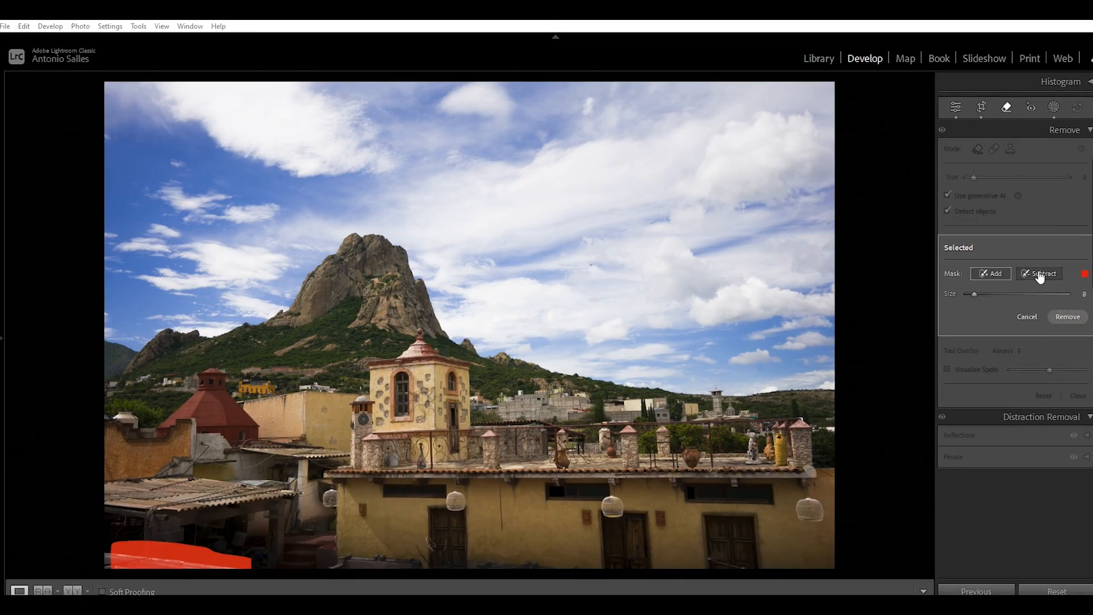
pyautogui.click(1051, 277)
pyautogui.moveTo(103, 532); pyautogui.dragTo(118, 543)
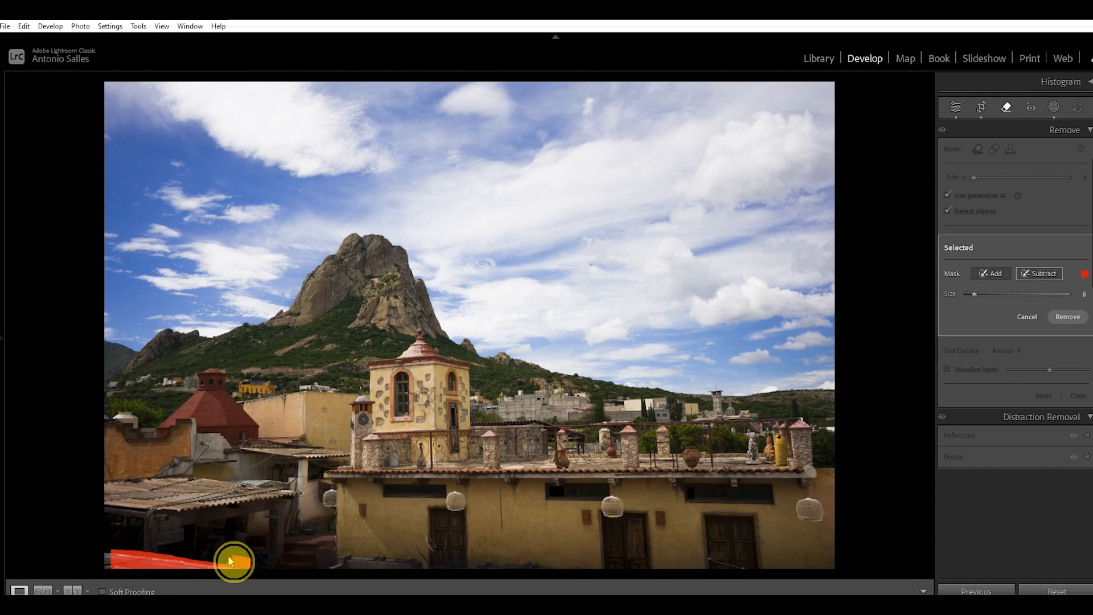
pyautogui.click(993, 277)
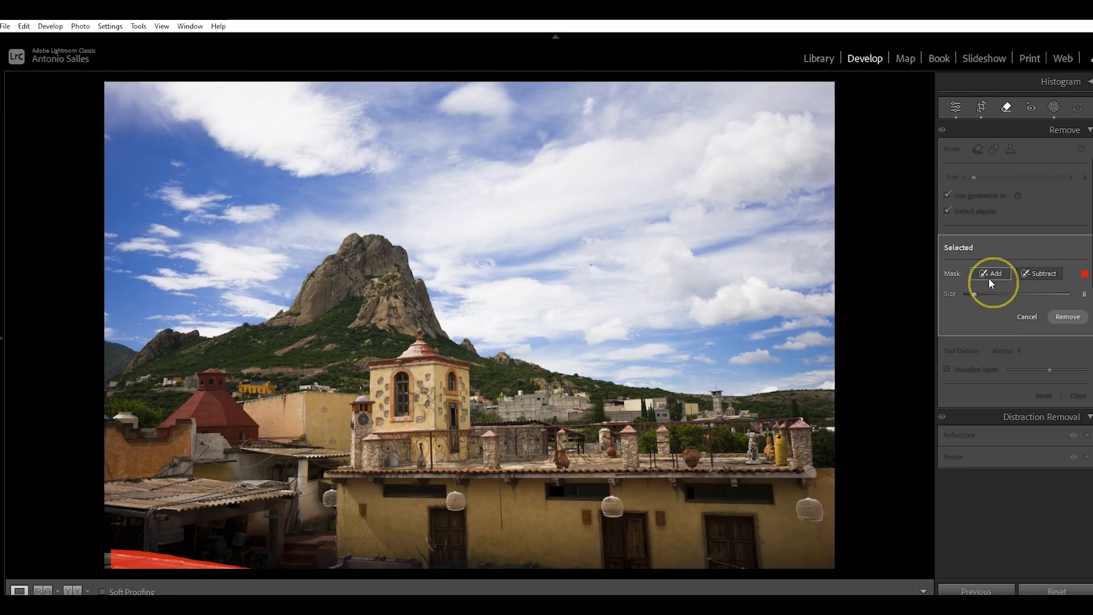
pyautogui.moveTo(103, 564); pyautogui.dragTo(117, 568)
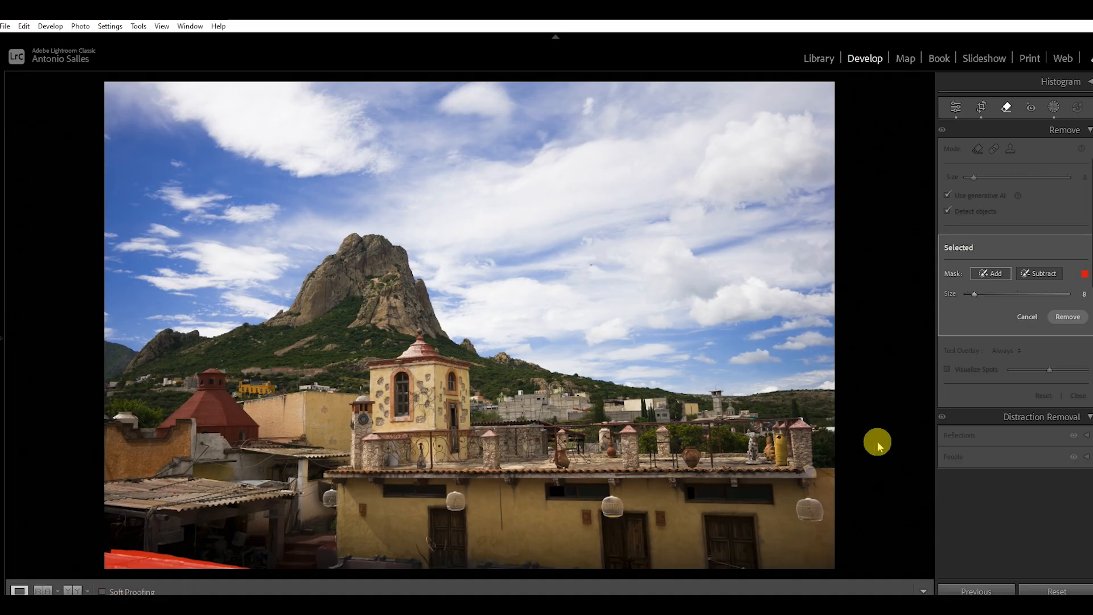
pyautogui.click(1069, 317)
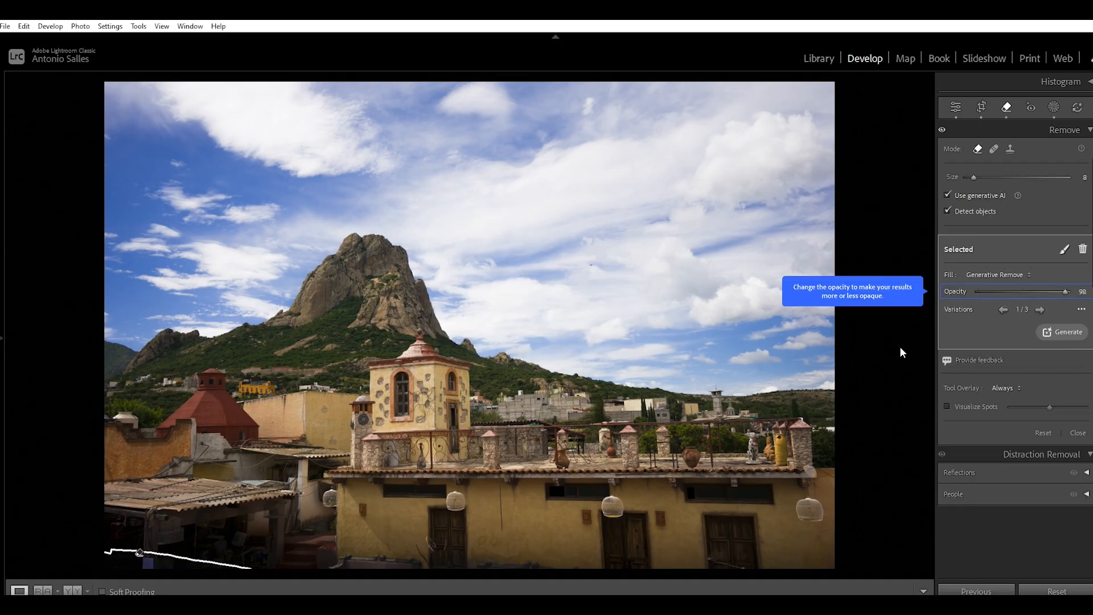
pyautogui.click(955, 109)
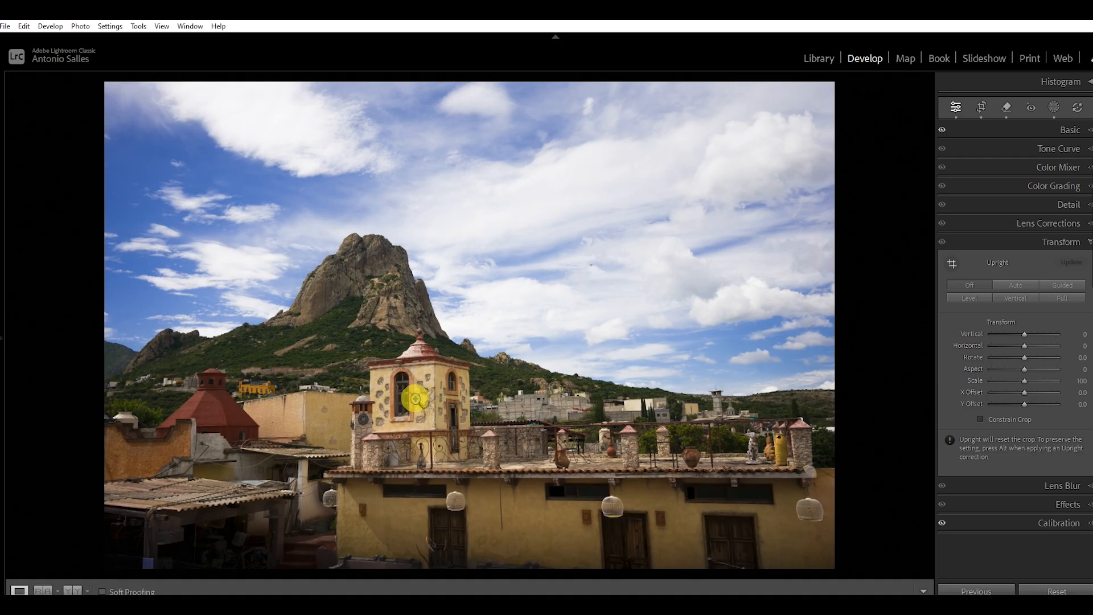
# Step: Examine the sharpness of the yellow tower, the hillside and the mountain peak at close zoom
pyautogui.click(432, 379)
pyautogui.moveTo(447, 466); pyautogui.dragTo(447, 331)
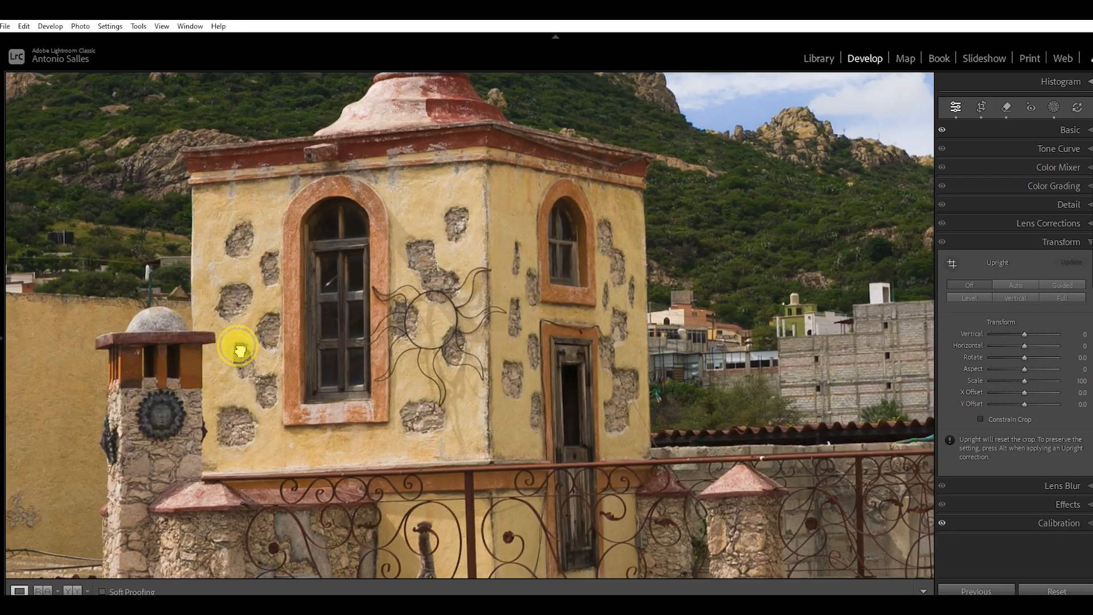
pyautogui.moveTo(239, 350); pyautogui.dragTo(285, 386)
pyautogui.moveTo(451, 200); pyautogui.dragTo(464, 267)
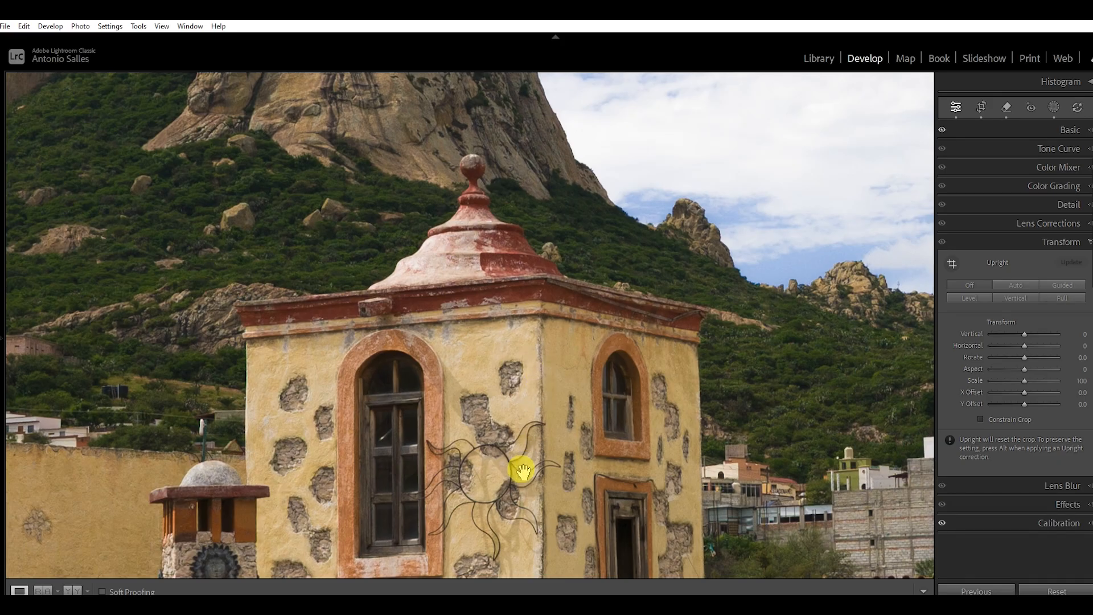
pyautogui.moveTo(446, 344); pyautogui.dragTo(508, 458)
pyautogui.moveTo(366, 275); pyautogui.dragTo(390, 478)
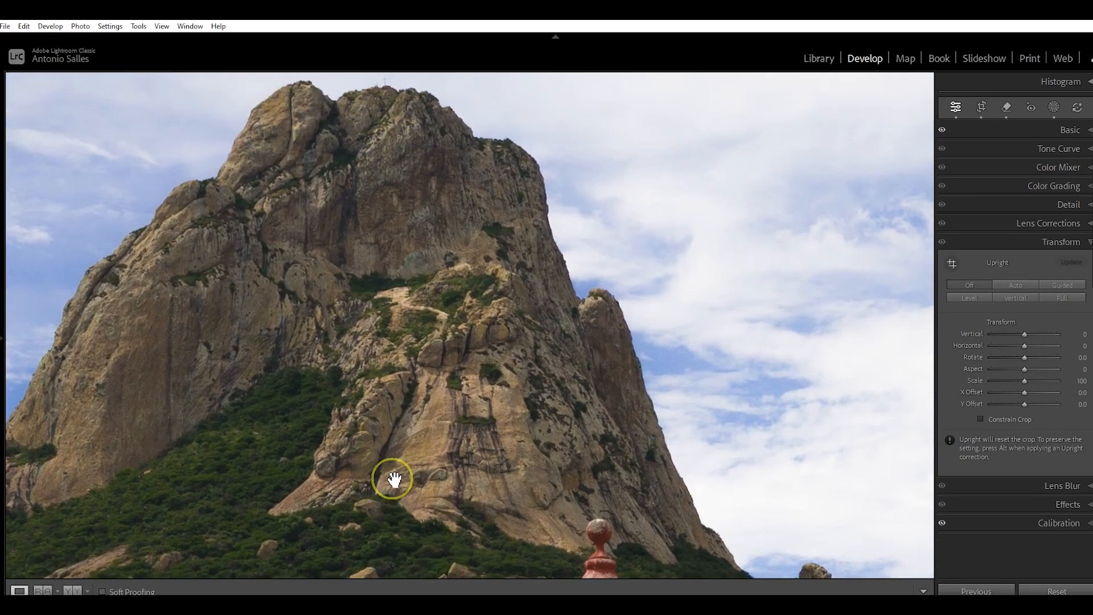
pyautogui.moveTo(376, 229); pyautogui.dragTo(381, 289)
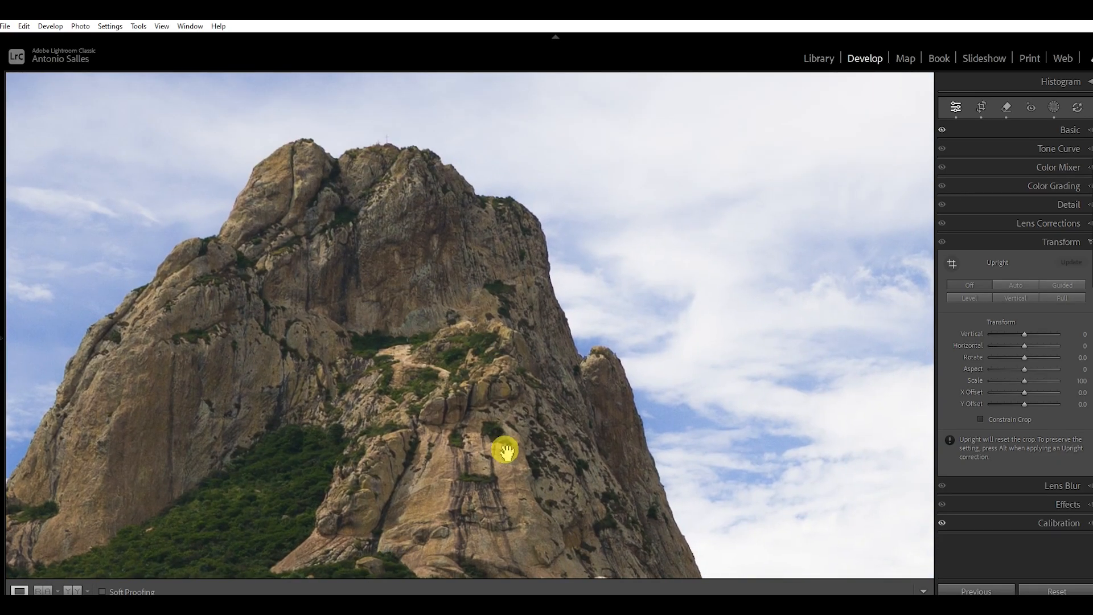
pyautogui.moveTo(505, 476); pyautogui.dragTo(464, 275)
pyautogui.moveTo(480, 437); pyautogui.dragTo(453, 274)
pyautogui.moveTo(522, 393); pyautogui.dragTo(495, 310)
pyautogui.moveTo(484, 364); pyautogui.dragTo(599, 329)
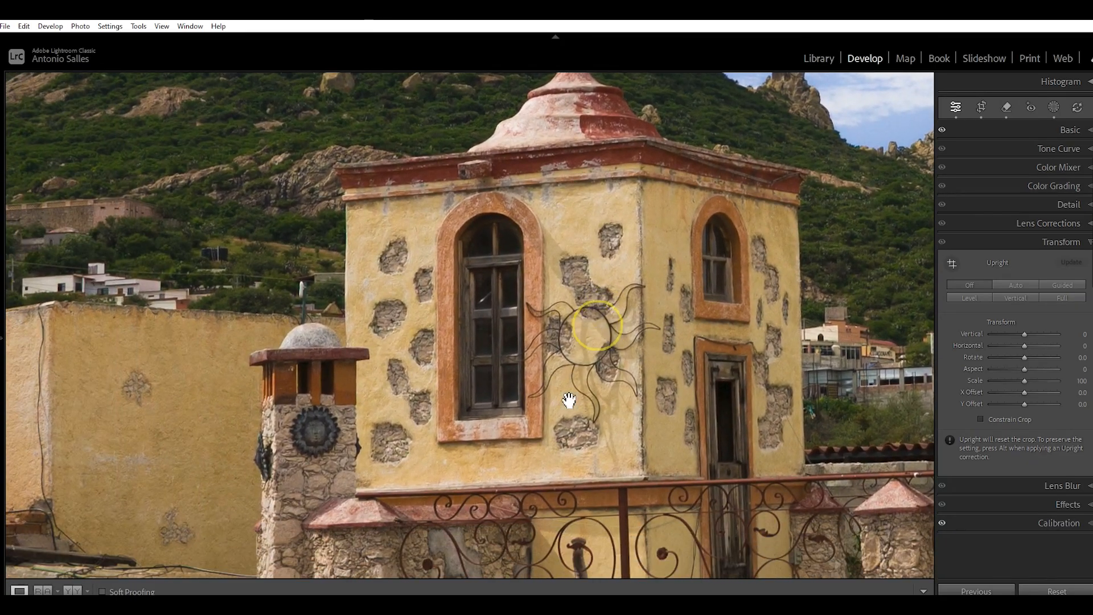
pyautogui.moveTo(446, 419); pyautogui.dragTo(530, 410)
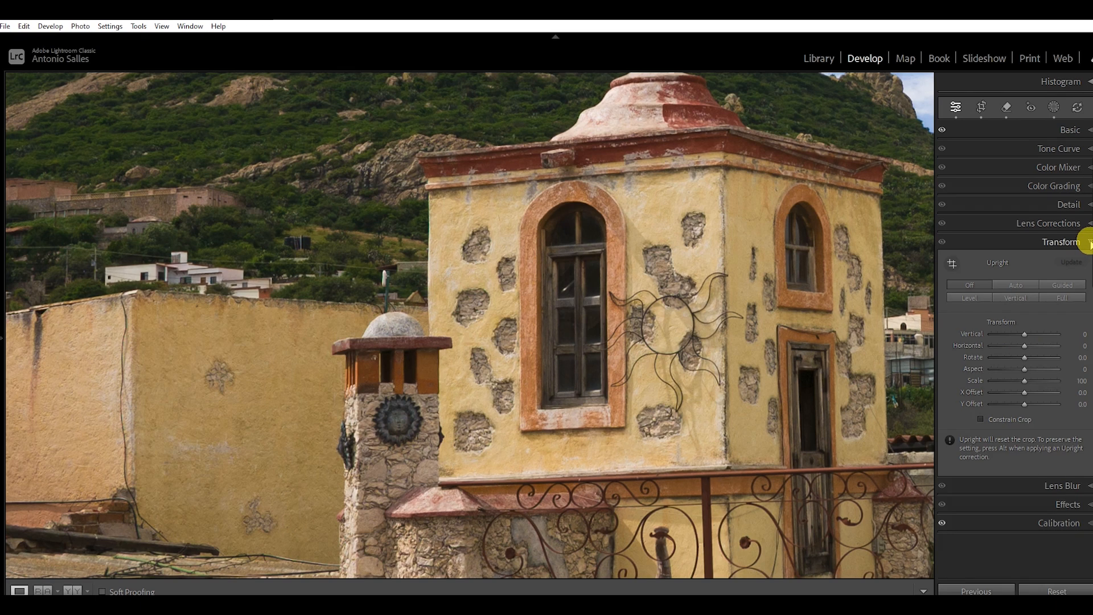
# Step: Try a sharpening Amount of 76 and inspect the tower and hillside up close
pyautogui.click(1086, 242)
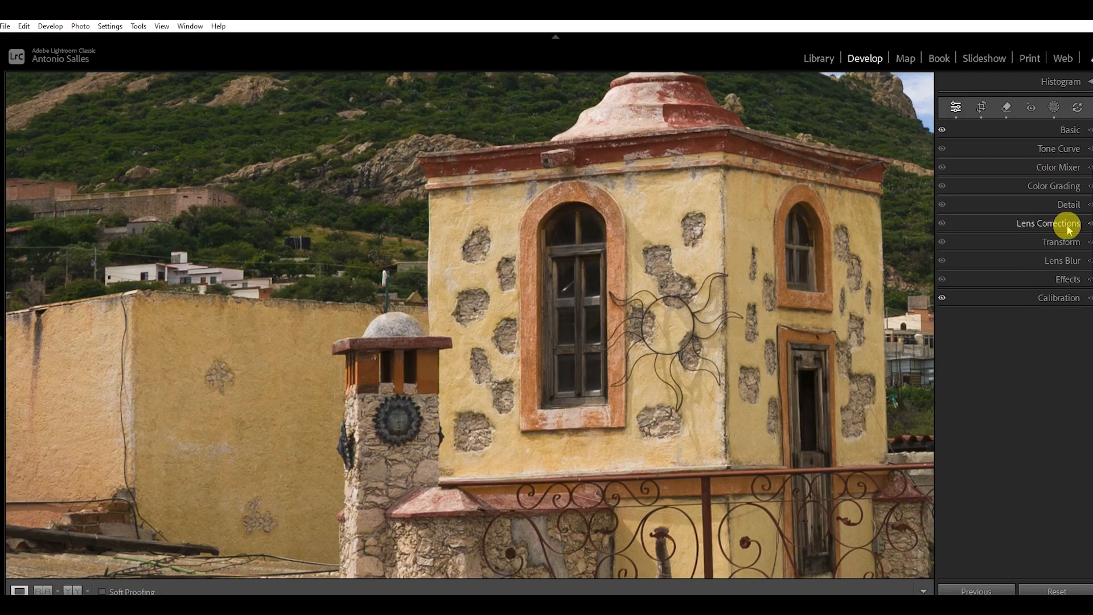
pyautogui.click(1080, 206)
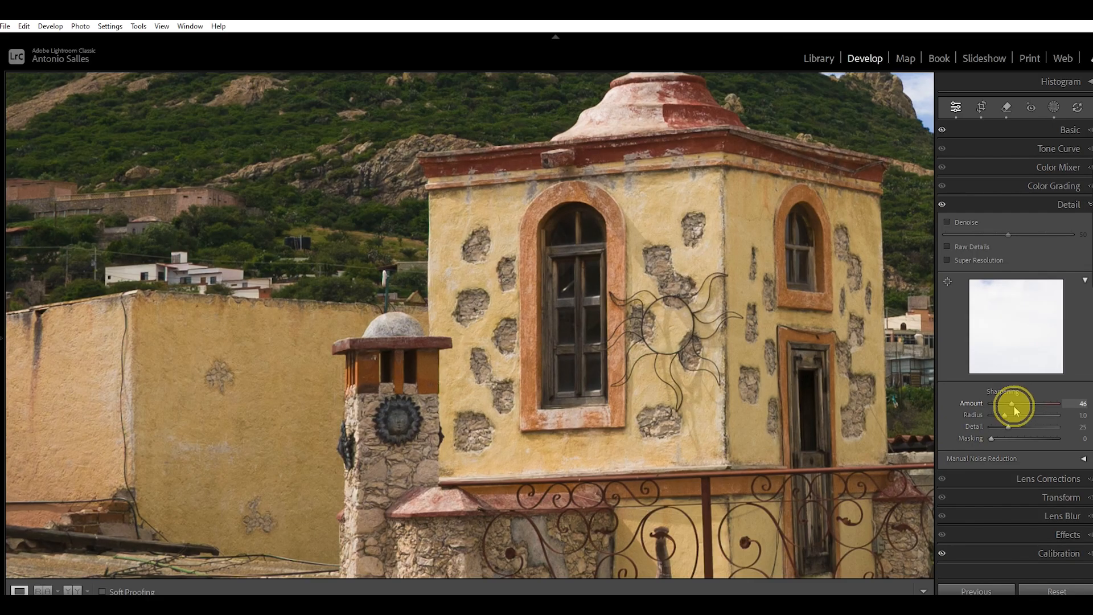
pyautogui.moveTo(1024, 402); pyautogui.dragTo(1025, 401)
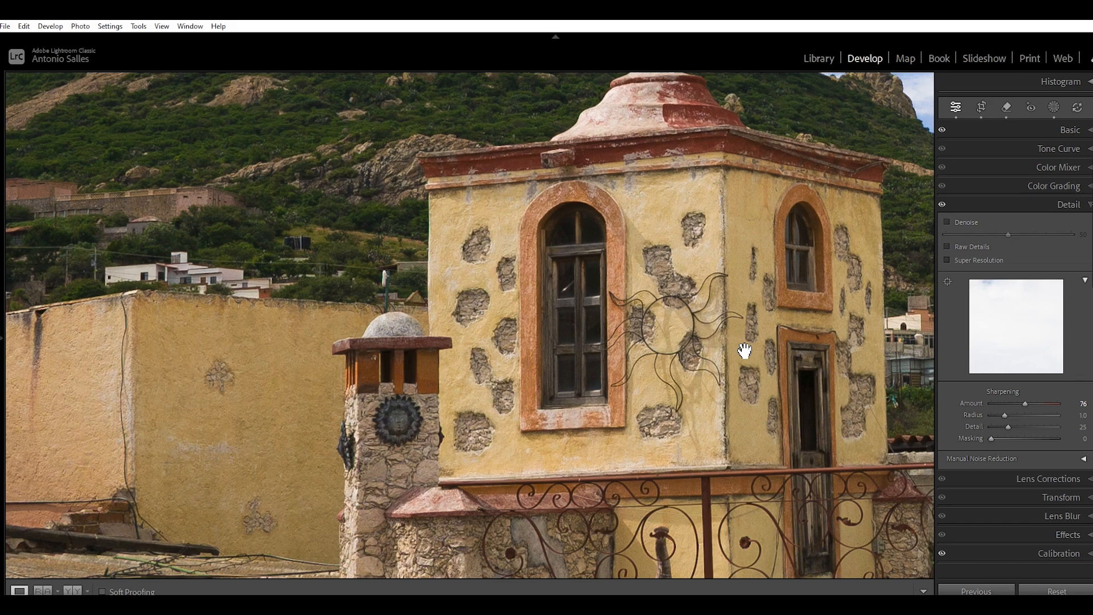
pyautogui.moveTo(459, 304); pyautogui.dragTo(377, 338)
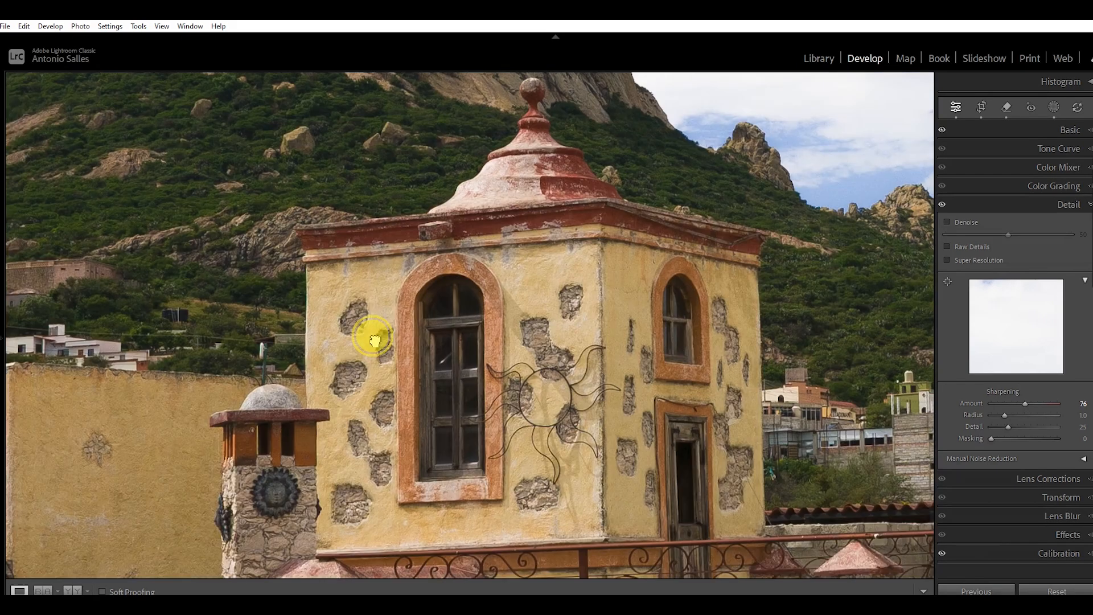
pyautogui.moveTo(553, 217); pyautogui.dragTo(492, 228)
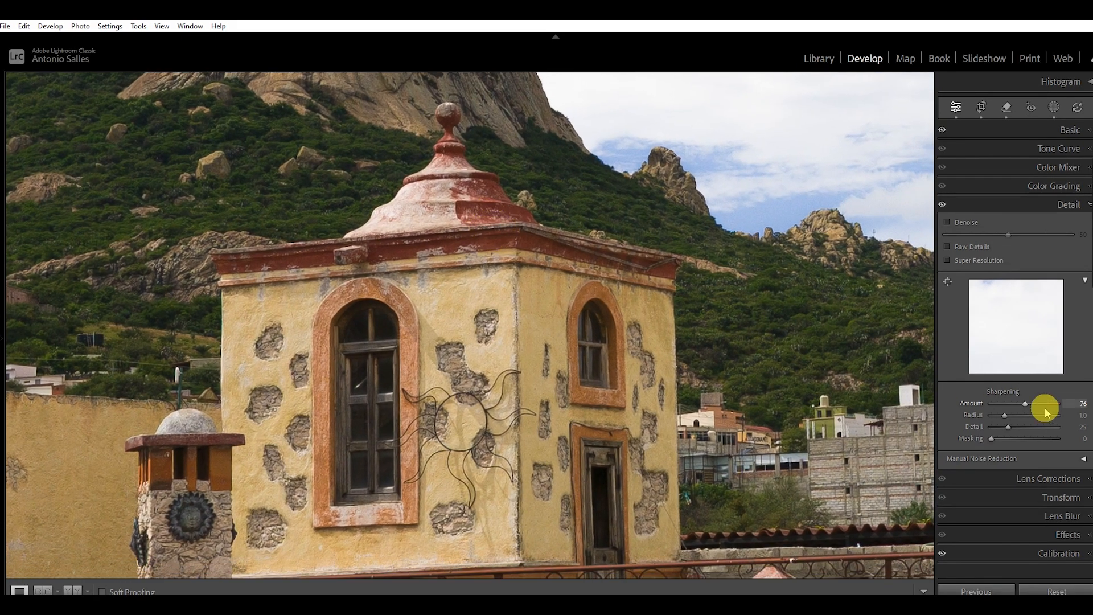
# Step: Test stronger sharpening on the tower, settle on a sharpening Amount of 43 and return to the full photo
pyautogui.moveTo(1026, 404); pyautogui.dragTo(1079, 403)
pyautogui.click(1075, 403)
pyautogui.moveTo(1037, 405); pyautogui.dragTo(1022, 405)
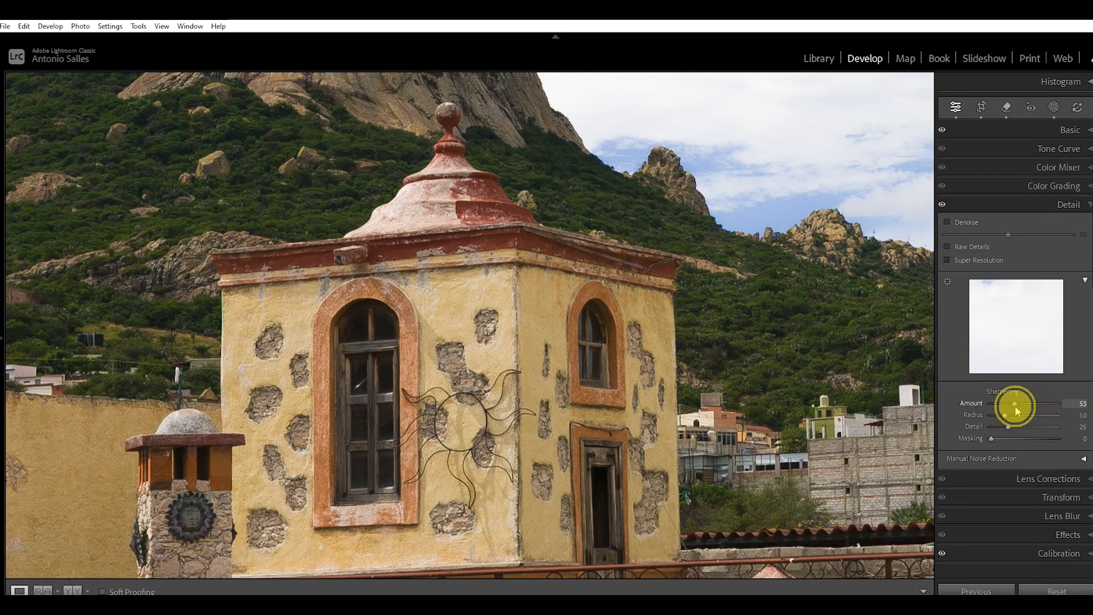
pyautogui.click(1009, 406)
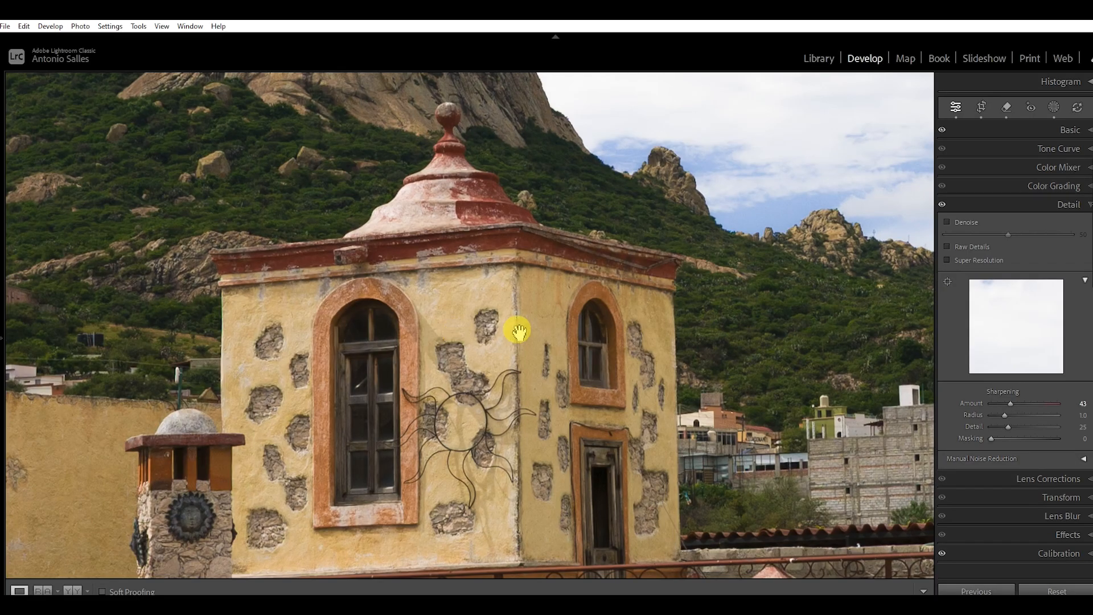
pyautogui.click(544, 338)
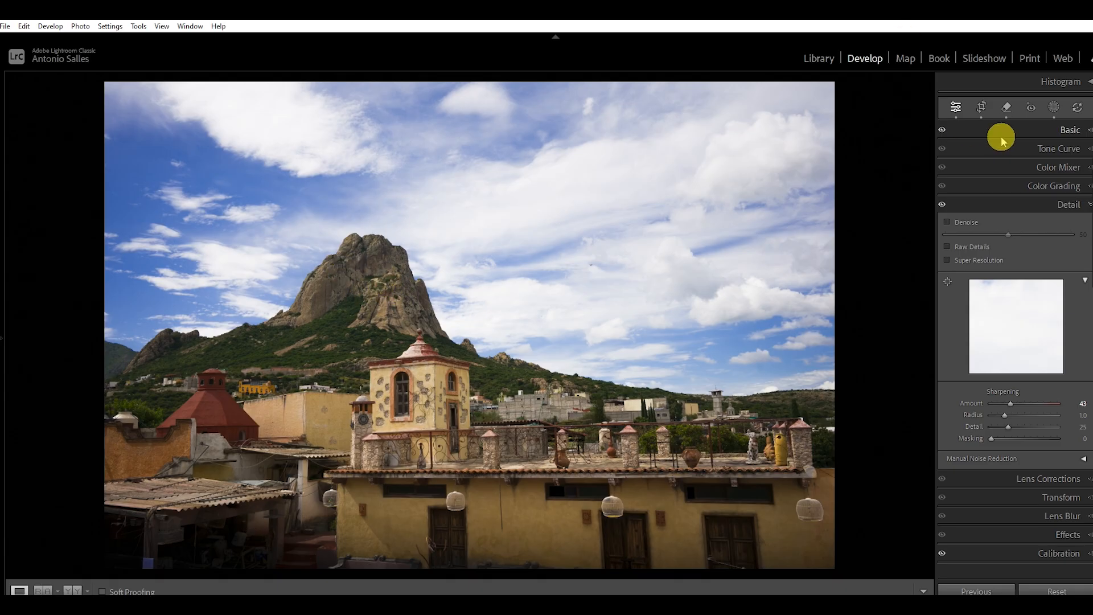
# Step: Set the photo's Exposure to +2.19 and Contrast to +44
pyautogui.click(1088, 131)
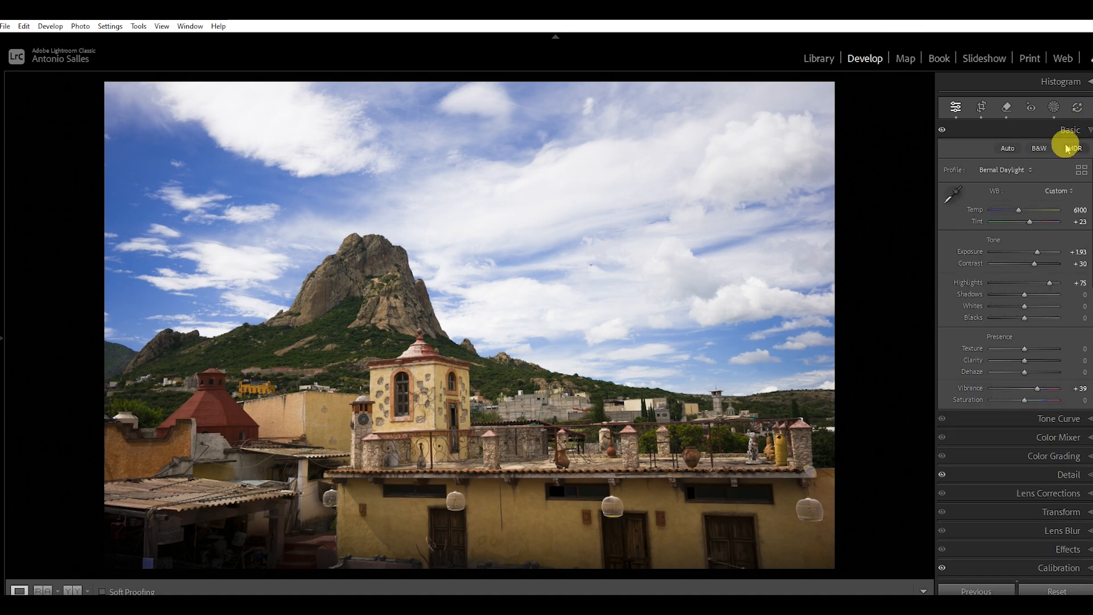
pyautogui.moveTo(1037, 253); pyautogui.dragTo(1038, 252)
pyautogui.click(1037, 251)
pyautogui.click(1036, 264)
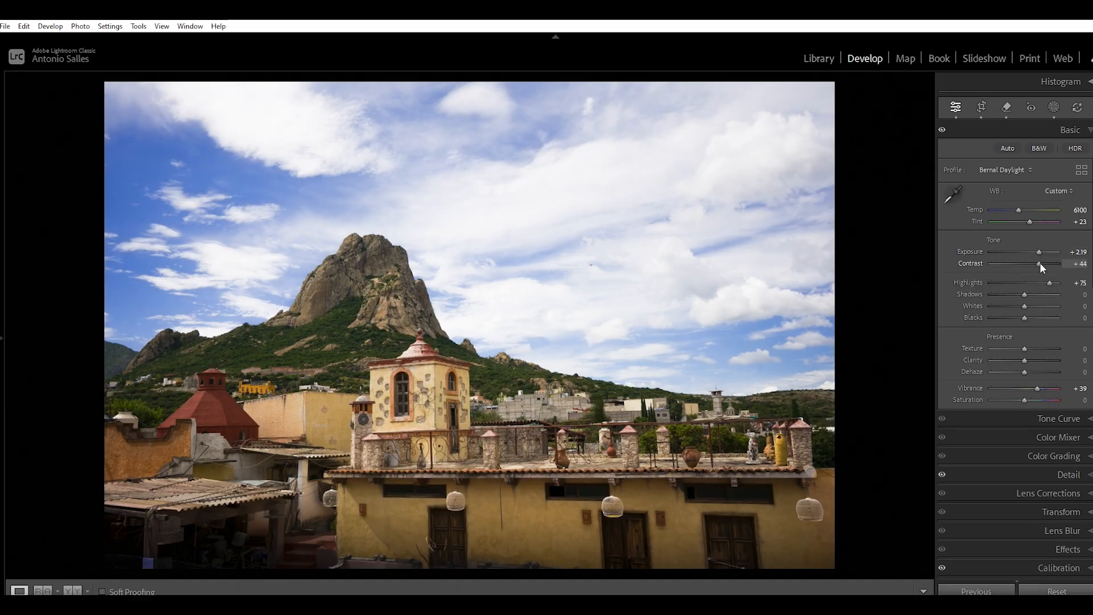
pyautogui.click(1039, 263)
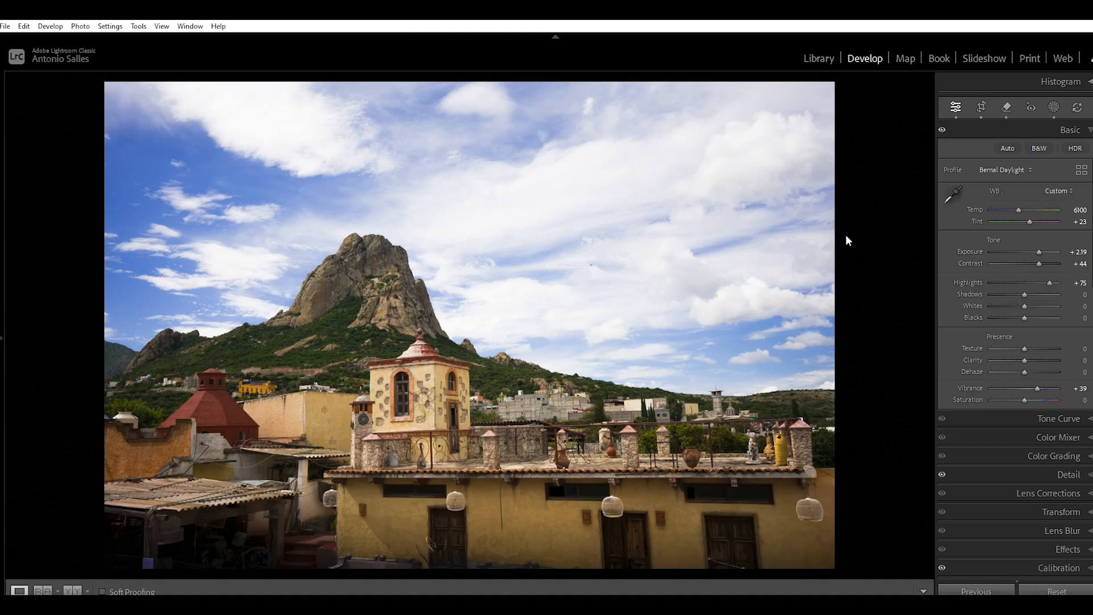
# Step: Preview the photo briefly with soft proofing, and examine the sky, clouds and mountain peak at close zoom
pyautogui.click(103, 591)
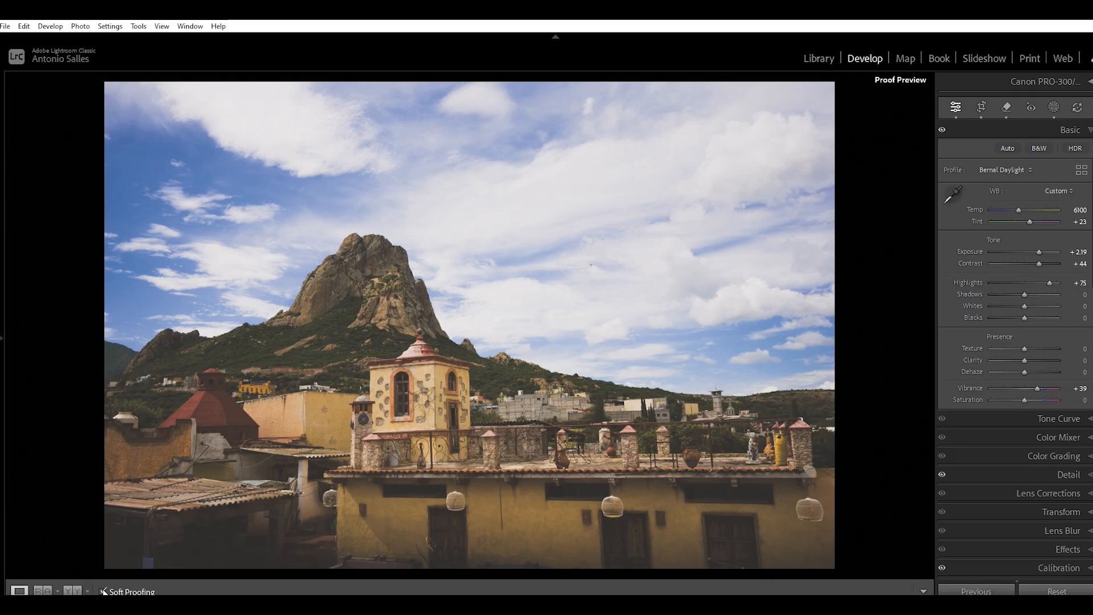
pyautogui.click(103, 592)
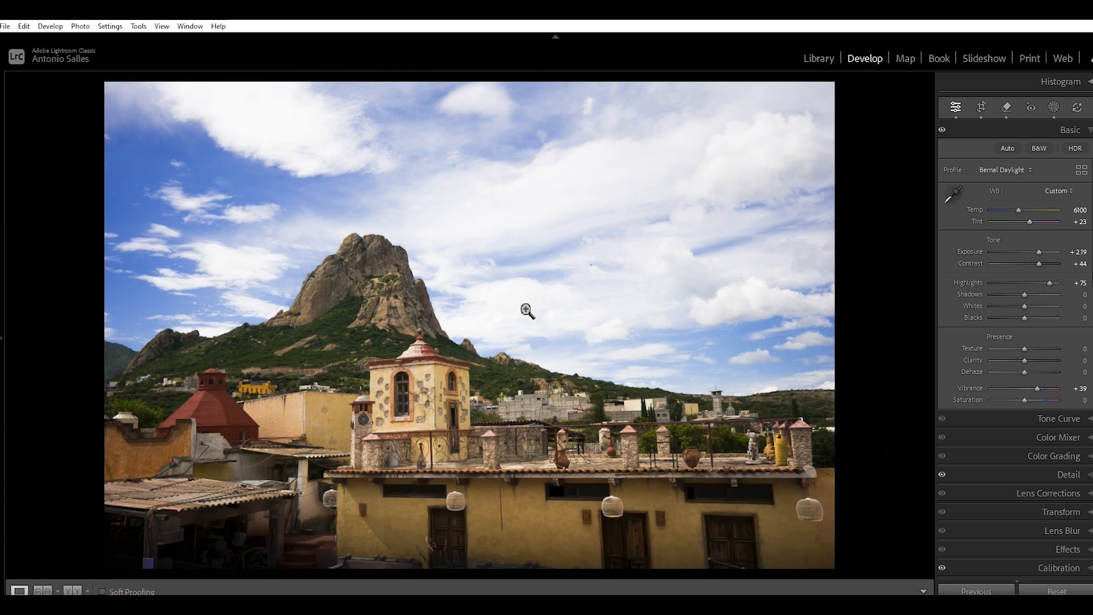
pyautogui.click(591, 268)
pyautogui.moveTo(612, 309); pyautogui.dragTo(158, 298)
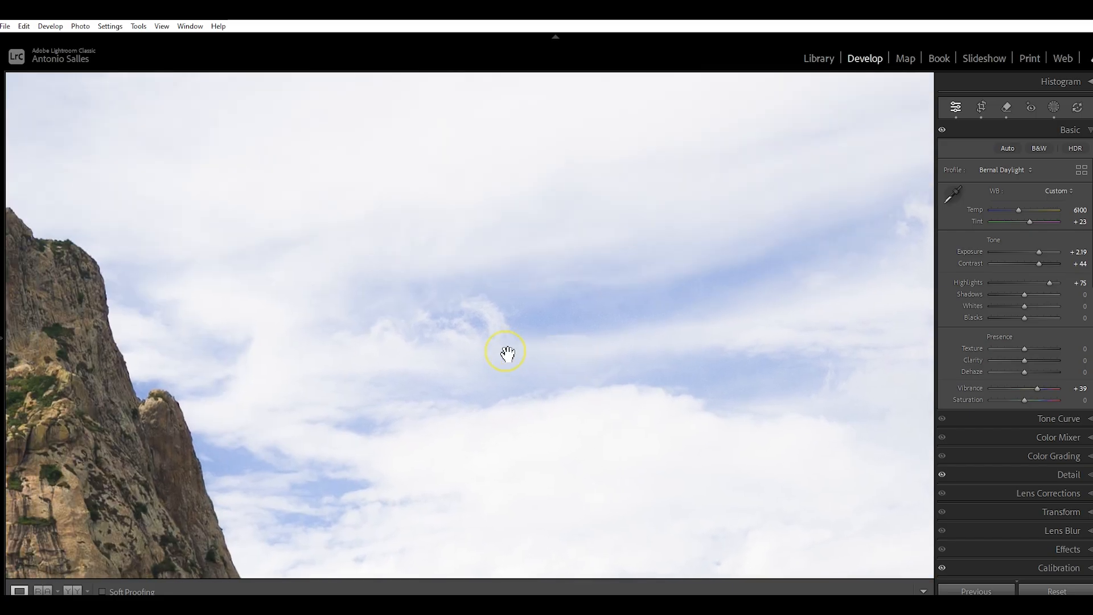
pyautogui.moveTo(200, 242); pyautogui.dragTo(576, 364)
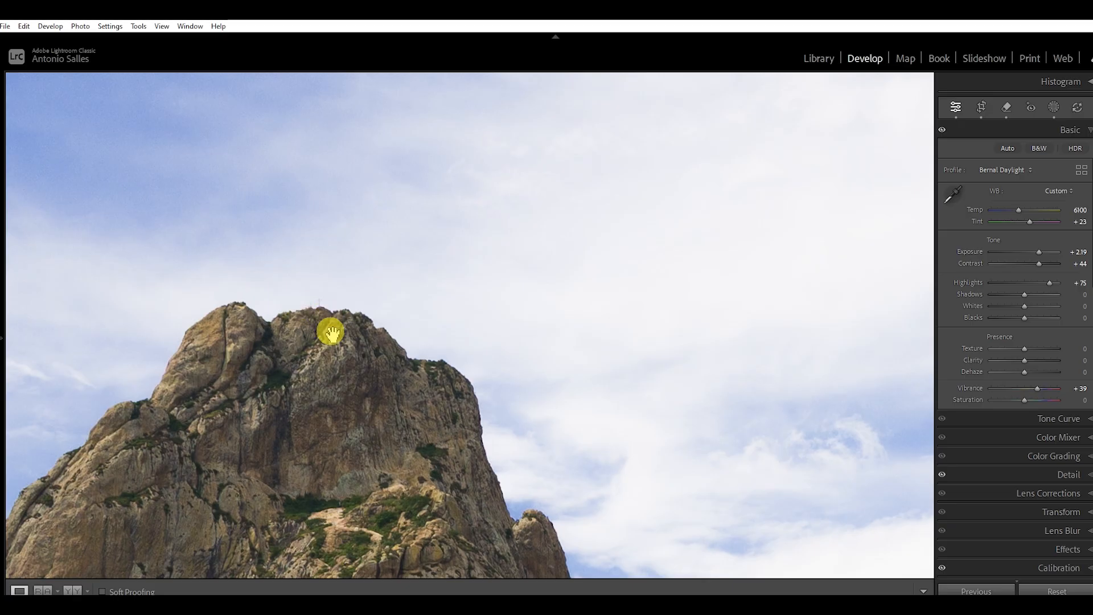
pyautogui.moveTo(259, 340); pyautogui.dragTo(367, 328)
pyautogui.moveTo(292, 408); pyautogui.dragTo(521, 427)
pyautogui.moveTo(254, 129); pyautogui.dragTo(354, 427)
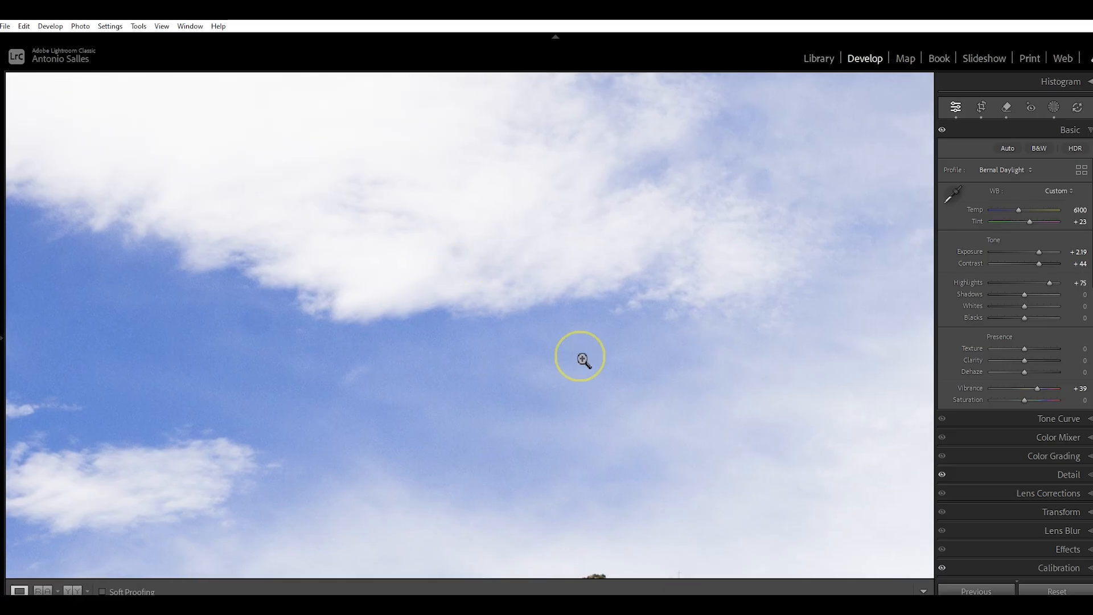
pyautogui.click(582, 359)
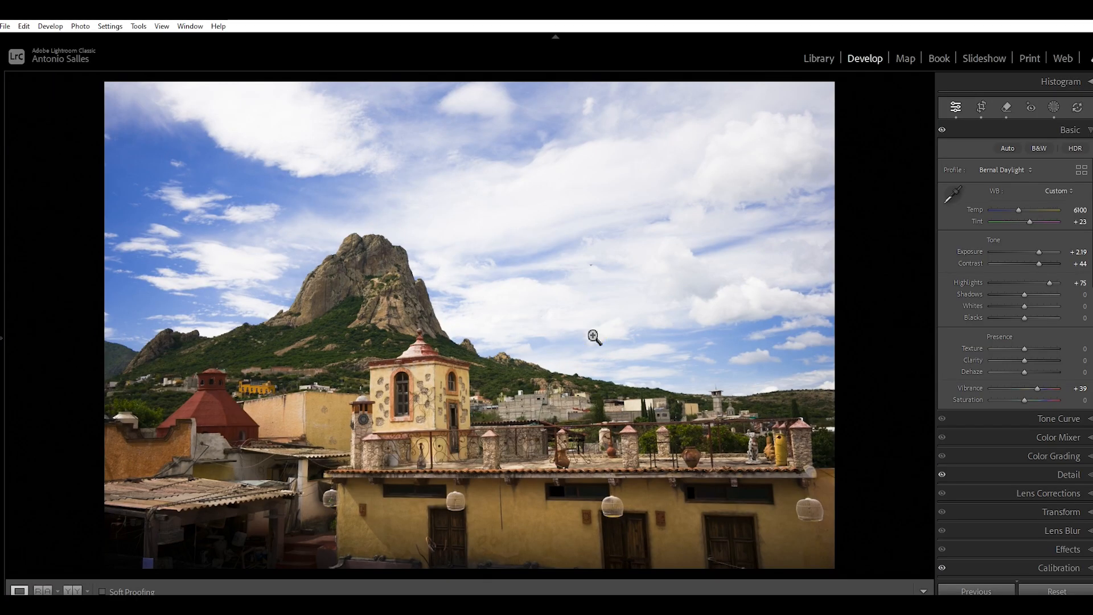